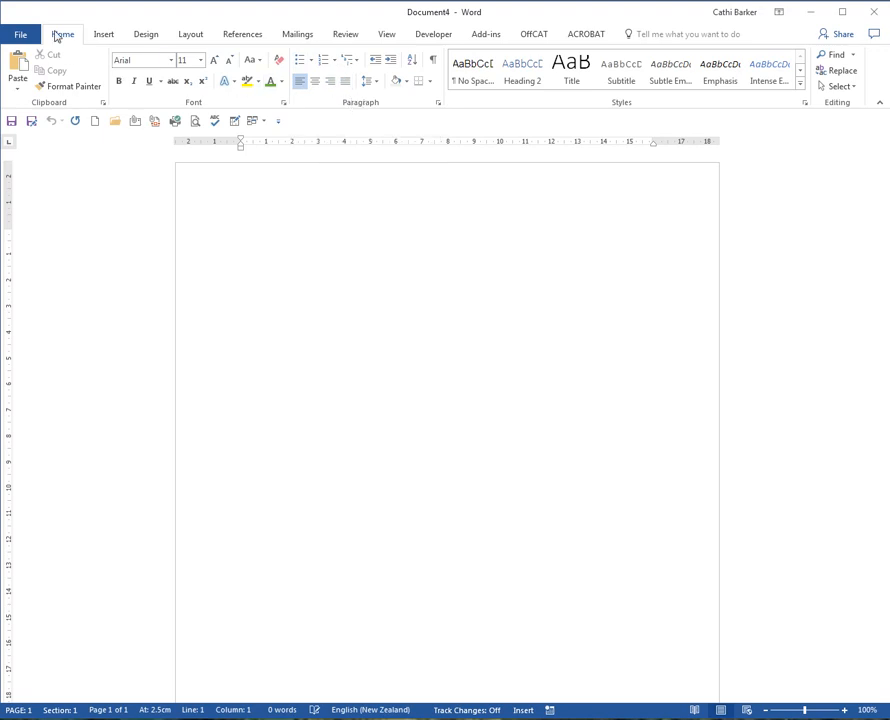
- Create a bulleted list with solid round bullets containing Monday, Tuesday and Wednesday, and end the list with blank space below
left_click(293, 63)
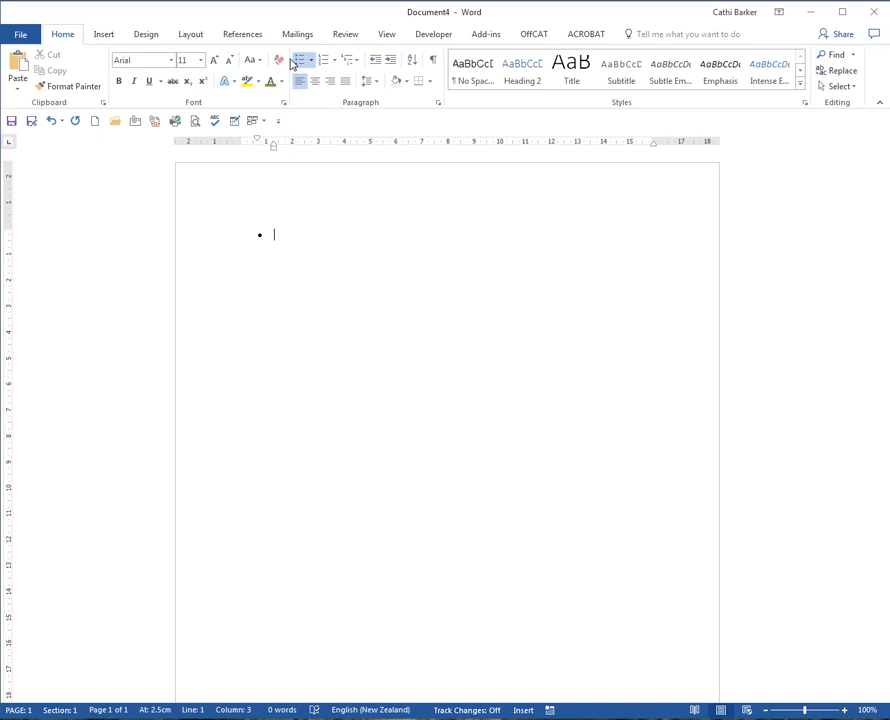
type("Monday")
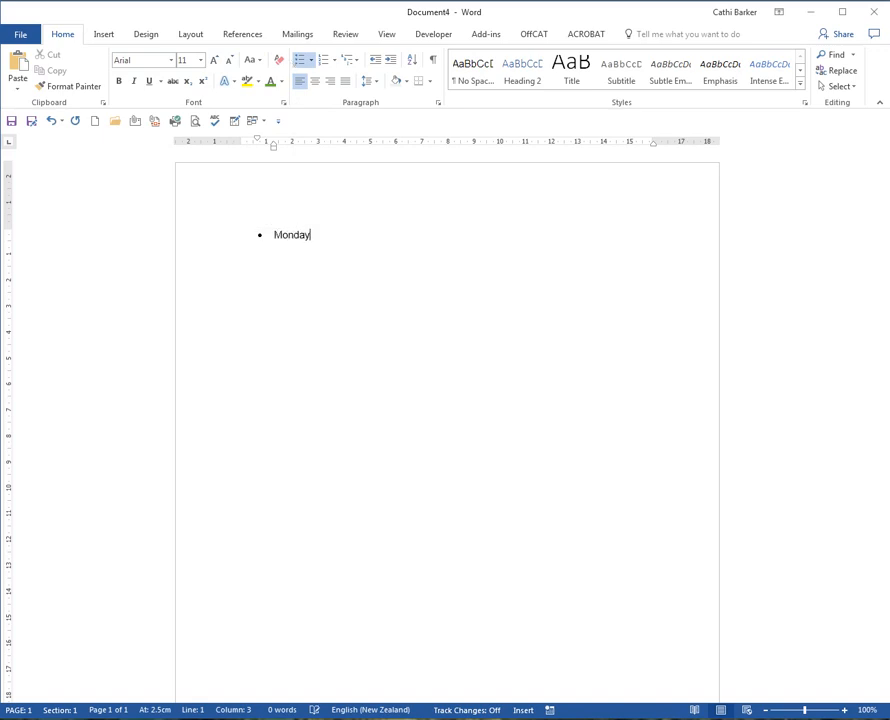
key("Return")
type("Tues")
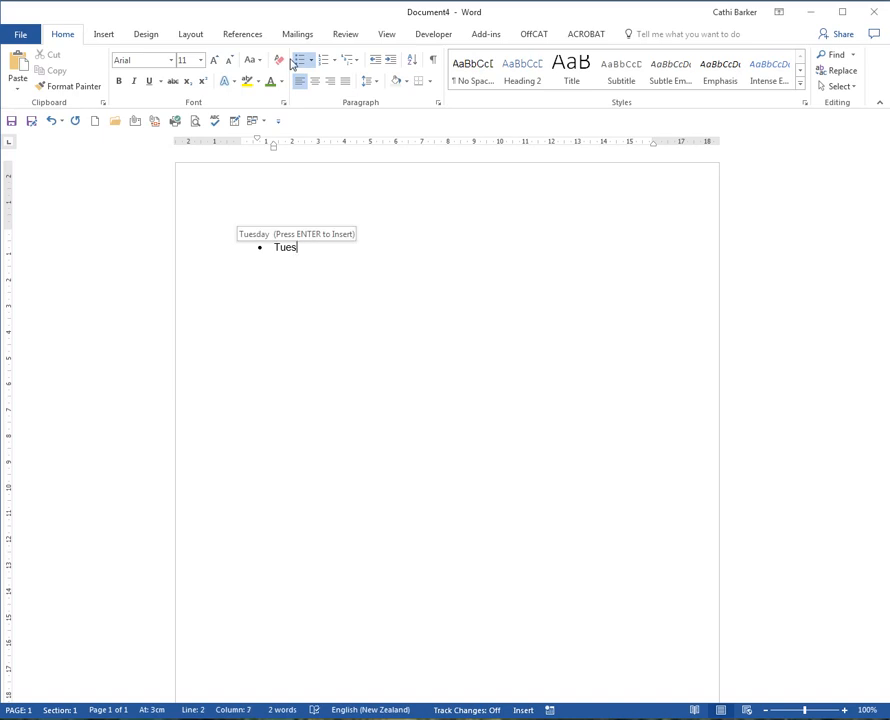
key("Return")
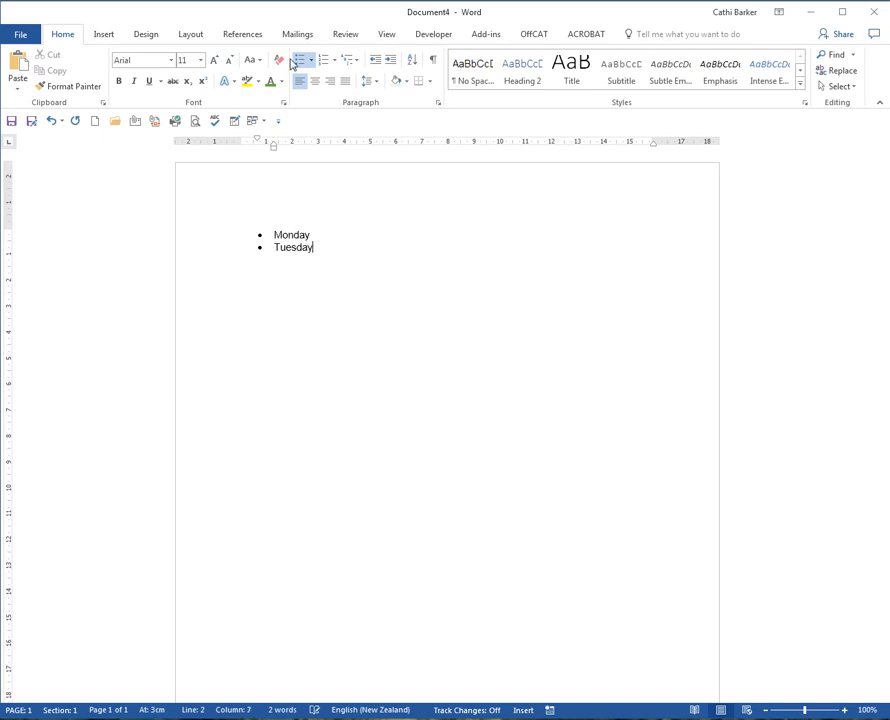
key("Return")
type("Wednew")
key("BackSpace")
type("s")
key("Return")
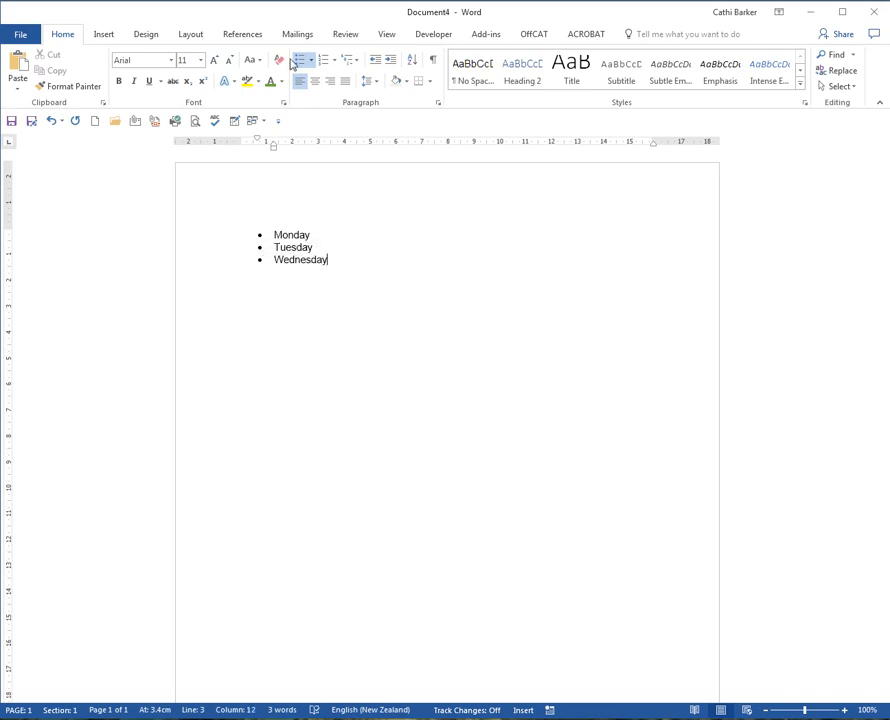
key("Return")
left_click(290, 62)
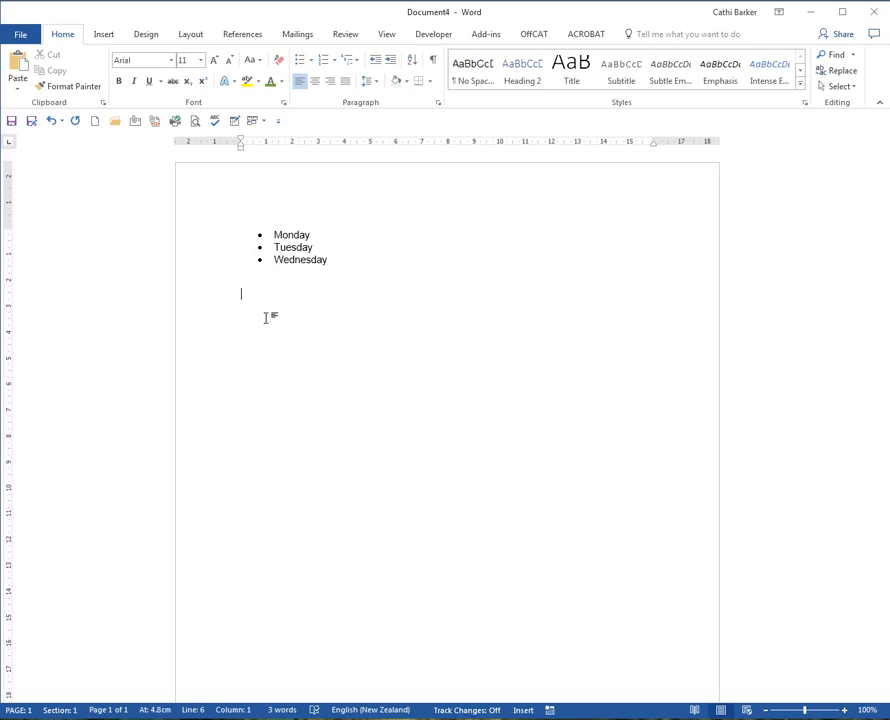
- Add a second list with hollow circle bullets containing Thursday, Friday and Saturday, and end it with blank space below
left_click(313, 62)
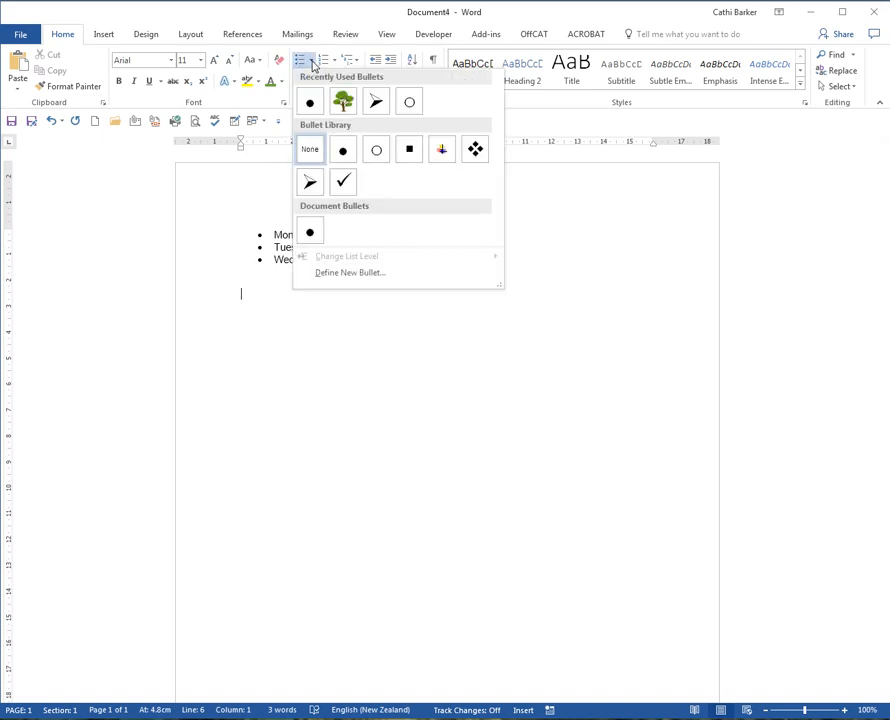
left_click(382, 156)
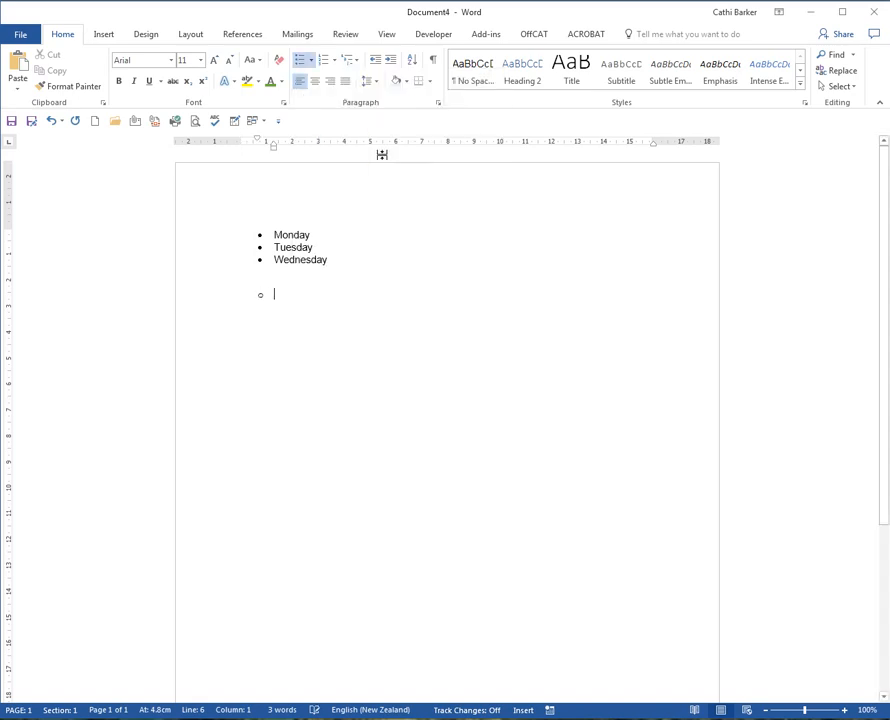
type("Thurs")
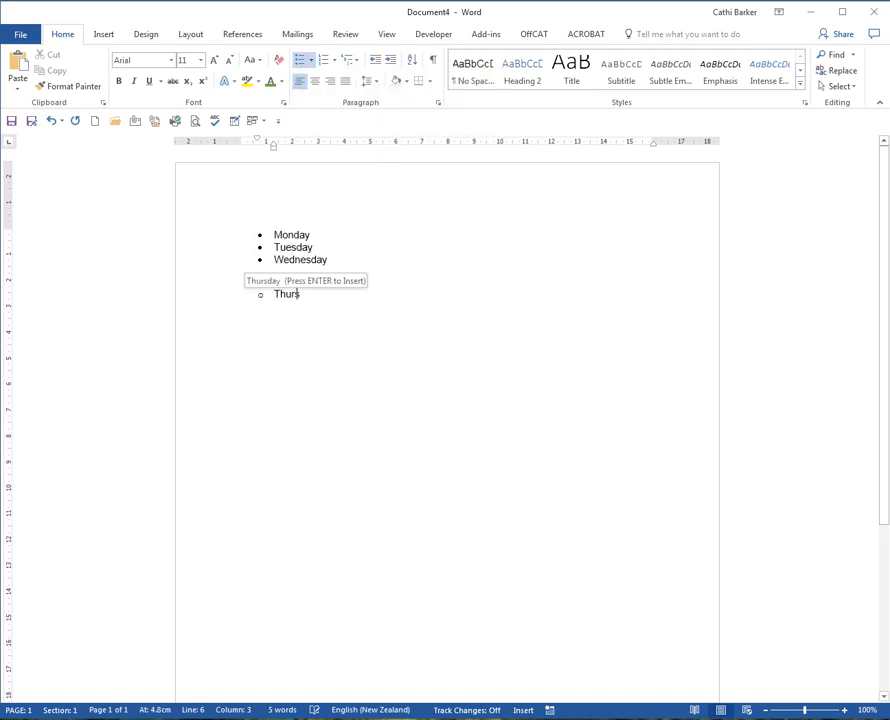
key("Return")
key("Return")
type("Friday")
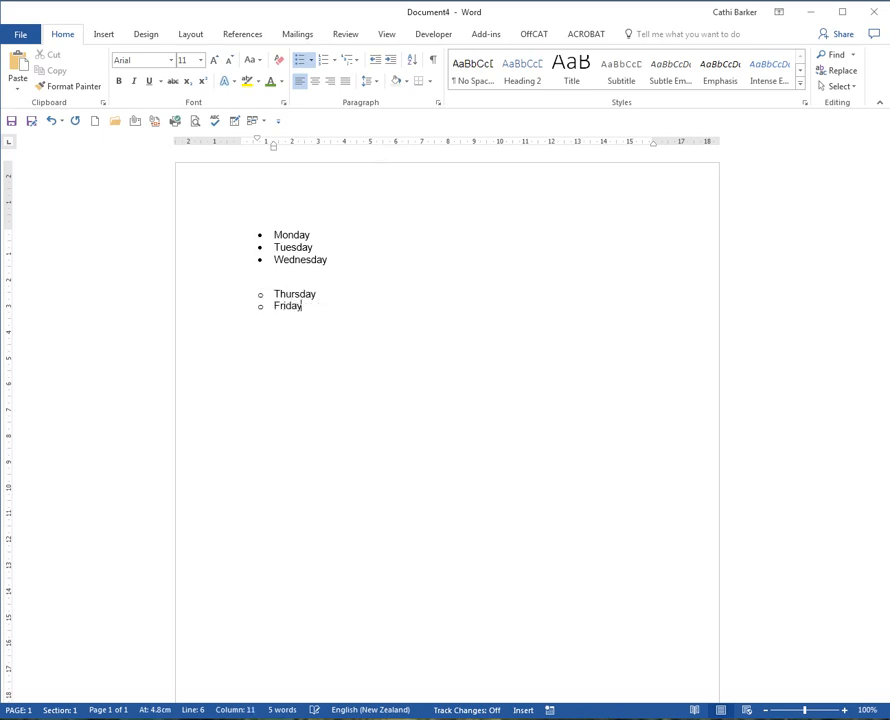
key("Return")
type("Saturd")
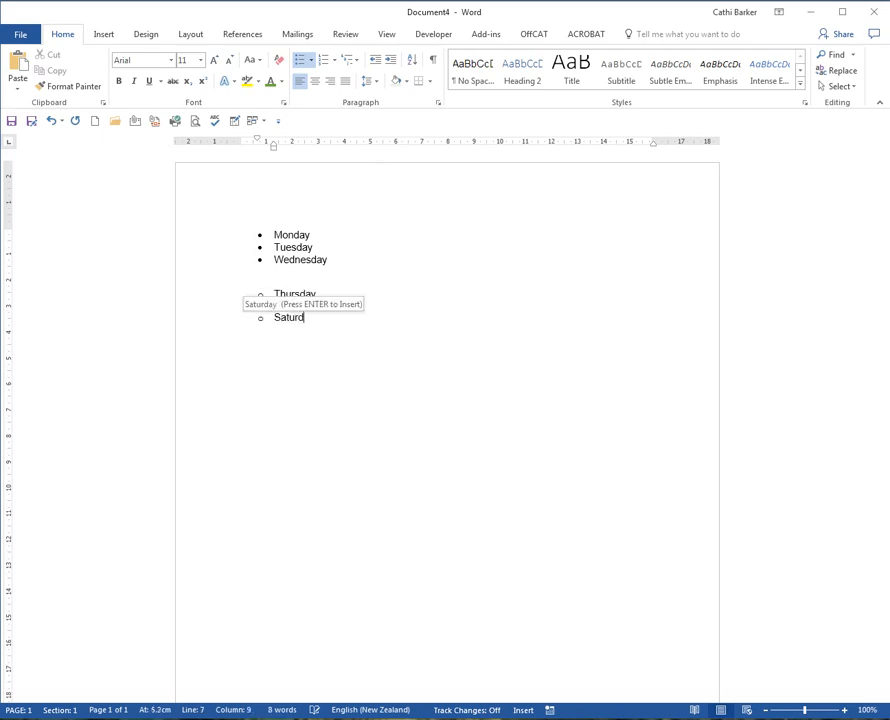
key("Return")
key("Return")
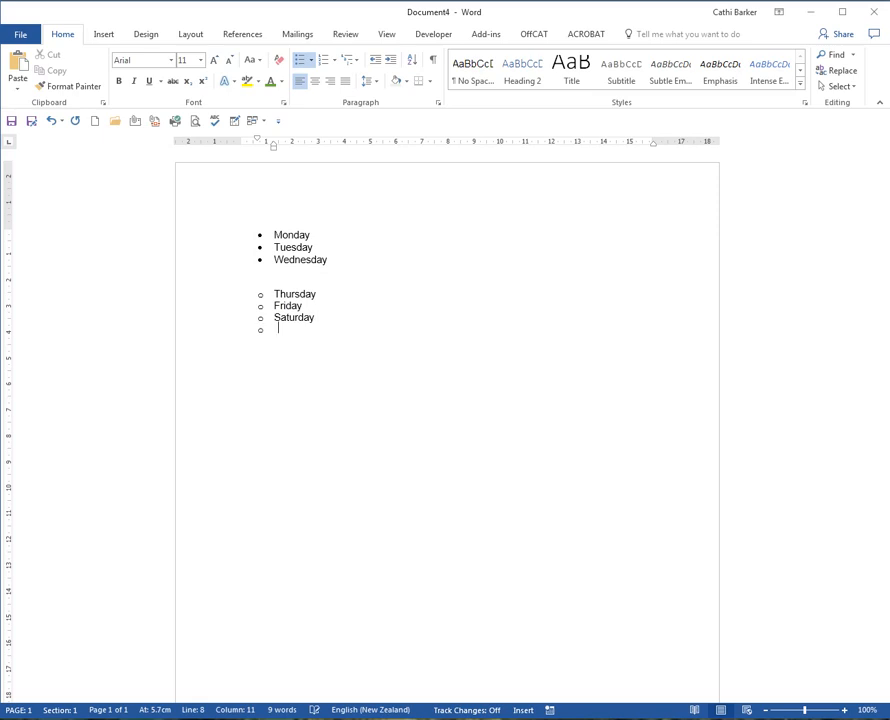
key("Return")
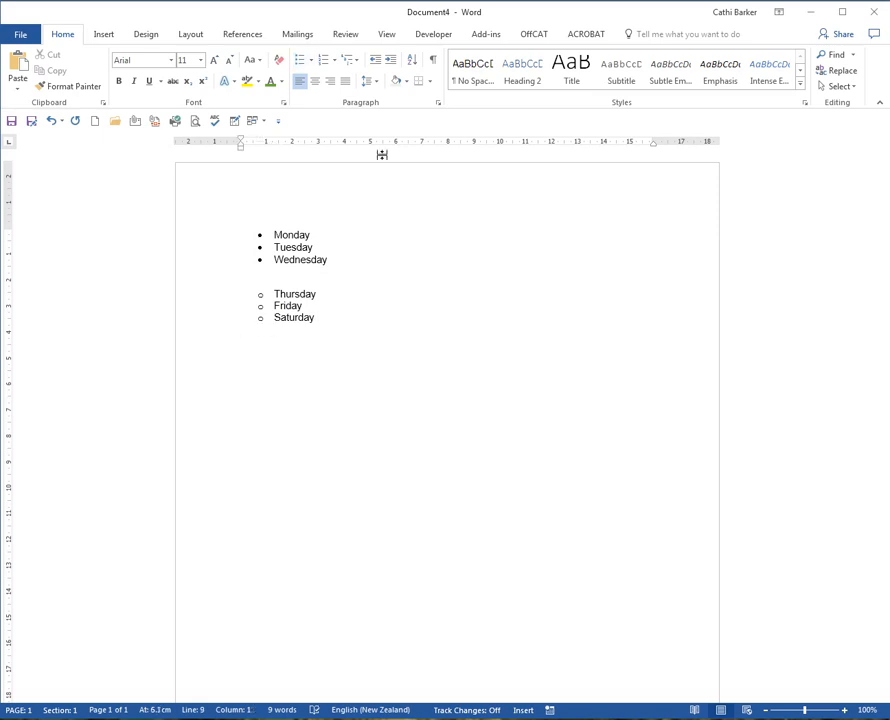
key("Return")
key("Return")
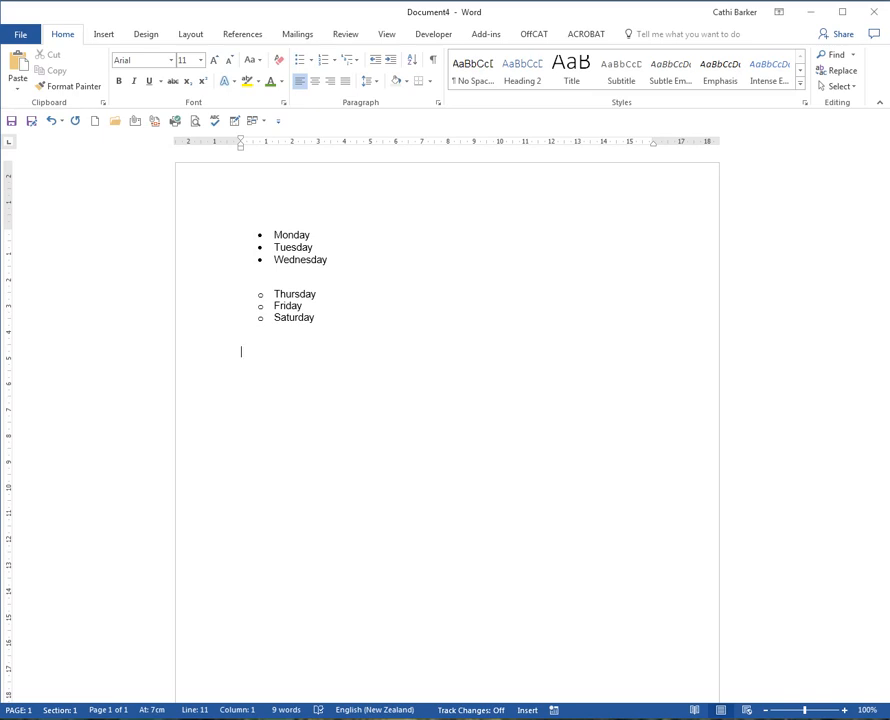
- Start defining a new bullet and view the available picture sources without choosing a picture
left_click(313, 61)
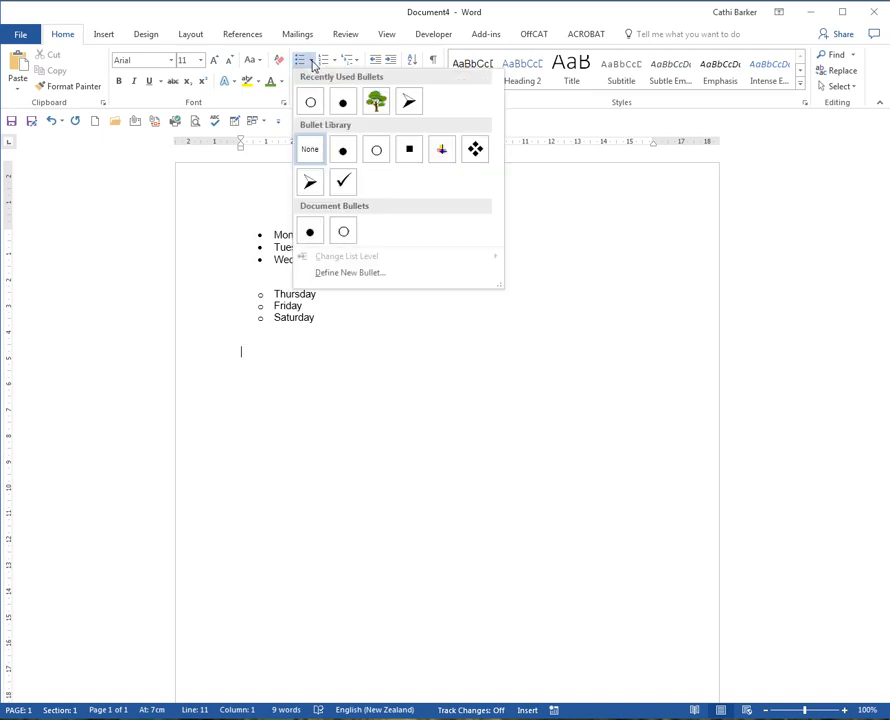
left_click(382, 280)
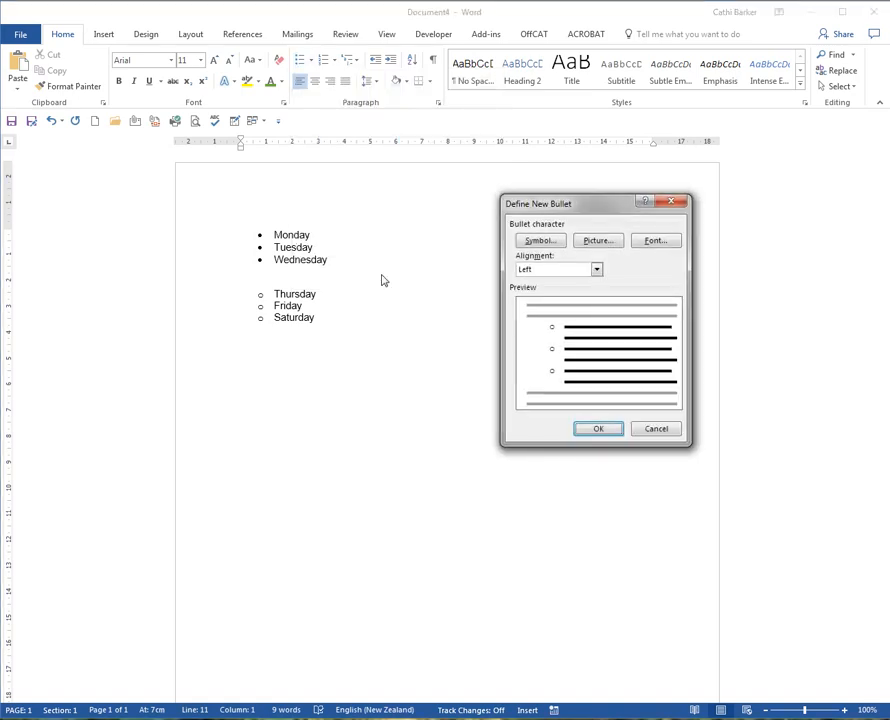
left_click(596, 243)
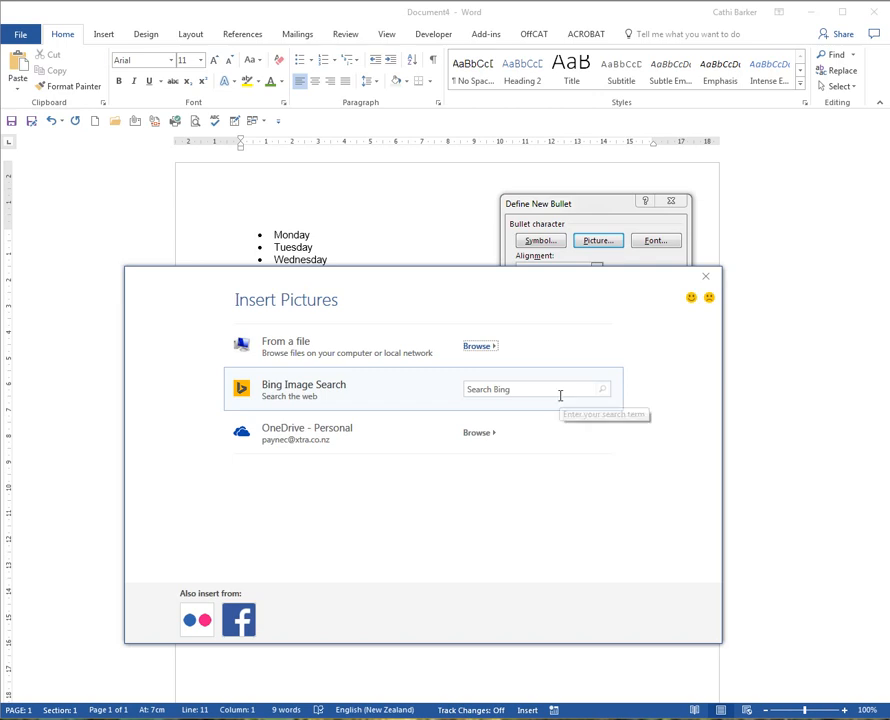
left_click(710, 278)
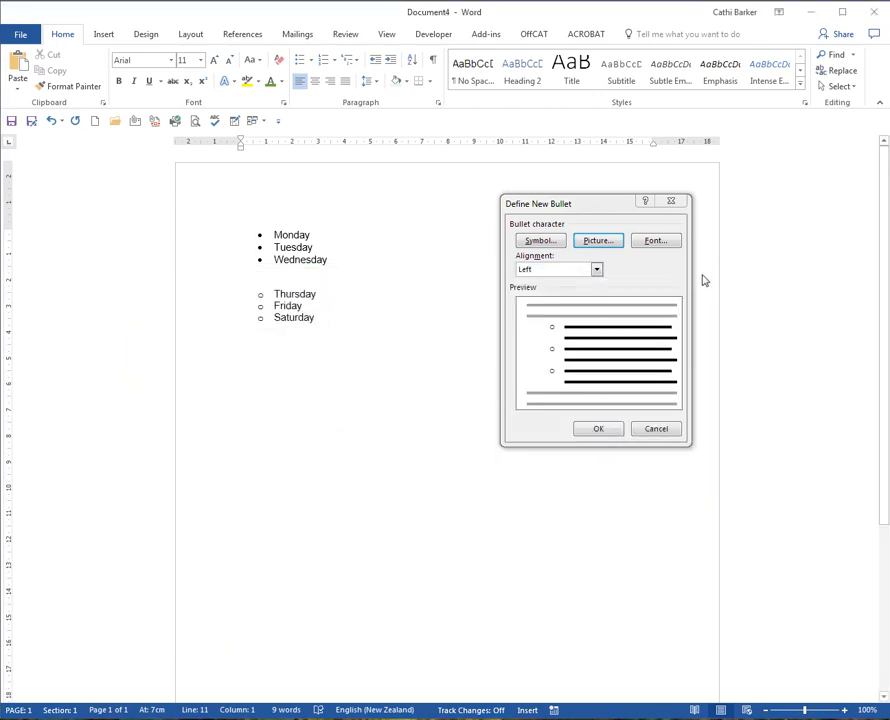
- Examine the bullet symbols offered by the Wingdings, Wingdings 2 and Wingdings 3 fonts
left_click(542, 242)
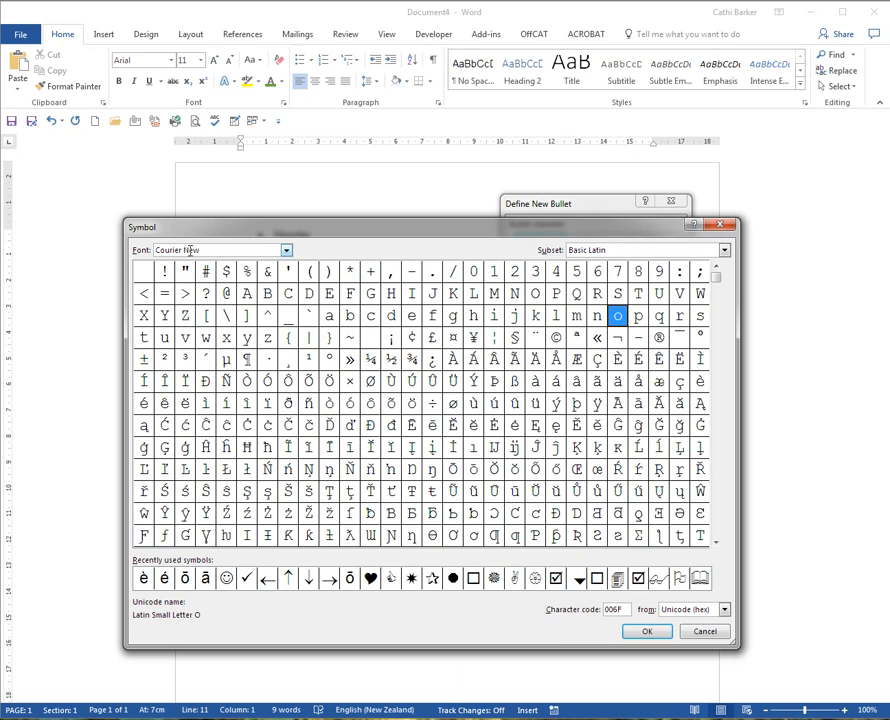
left_click(286, 250)
type("w")
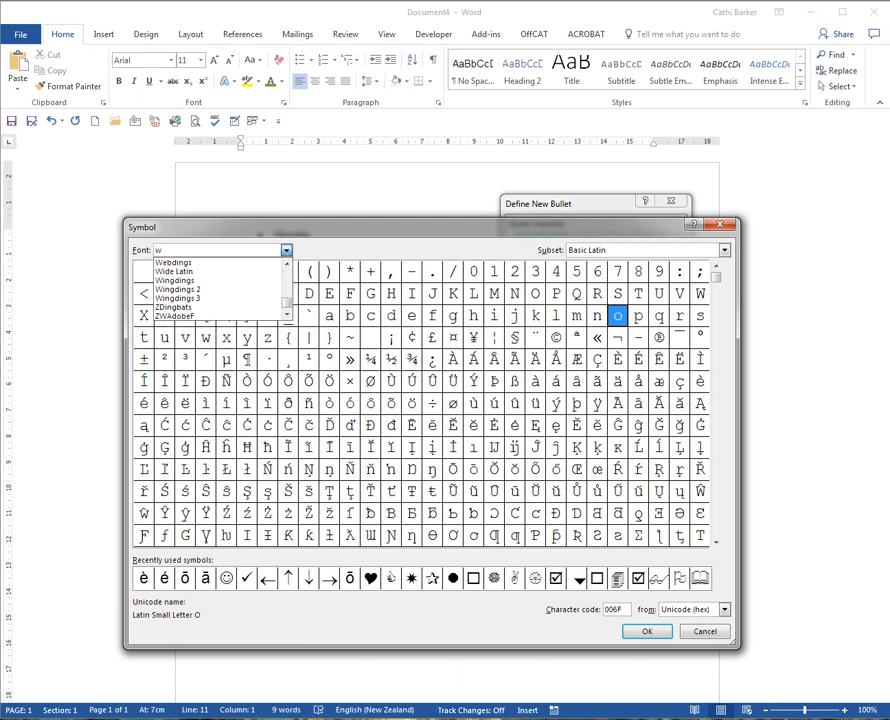
left_click(210, 282)
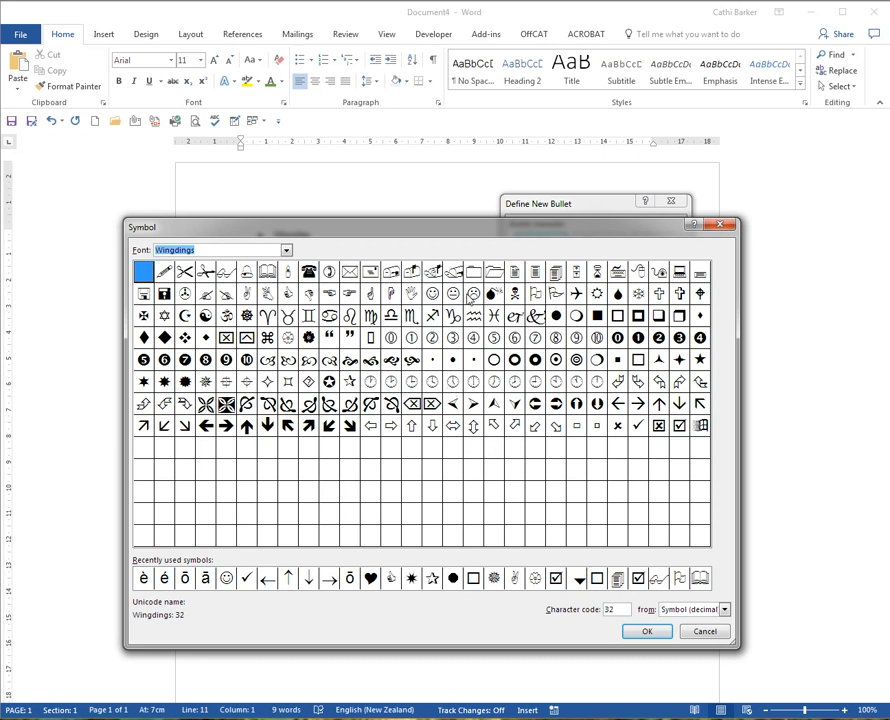
left_click(288, 253)
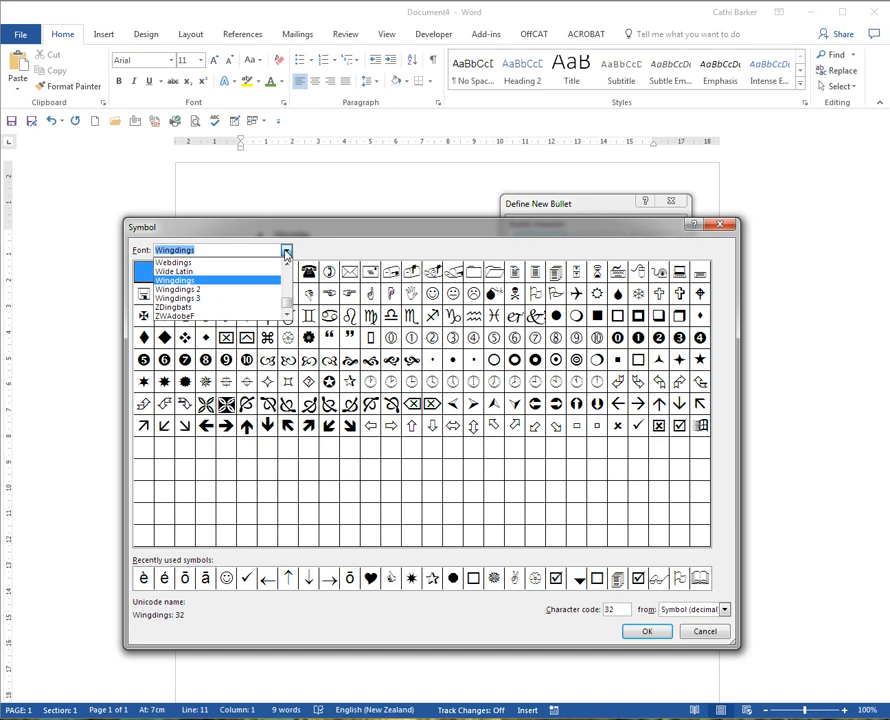
left_click(247, 288)
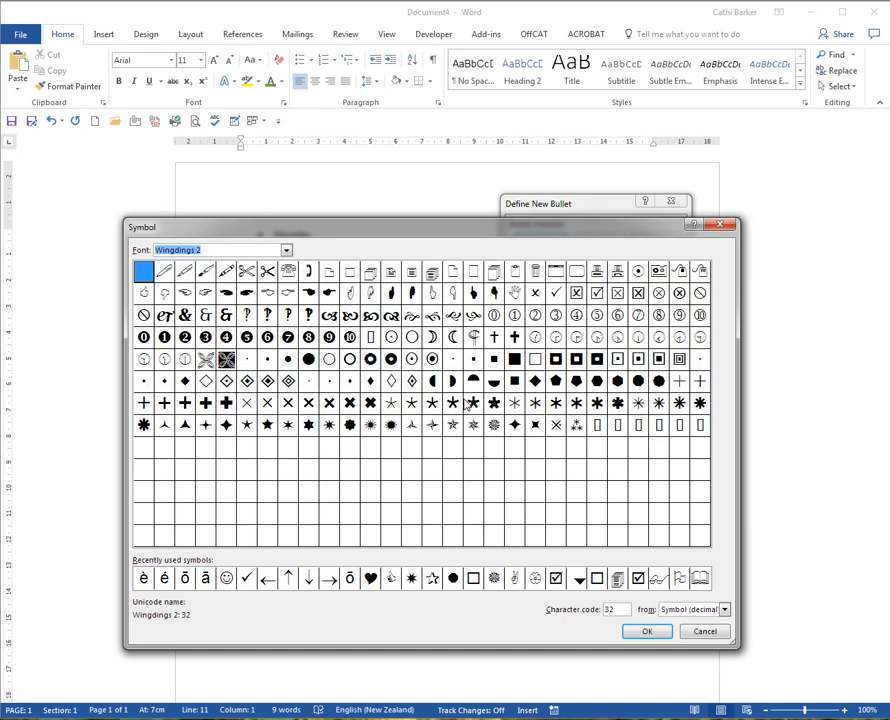
left_click(287, 251)
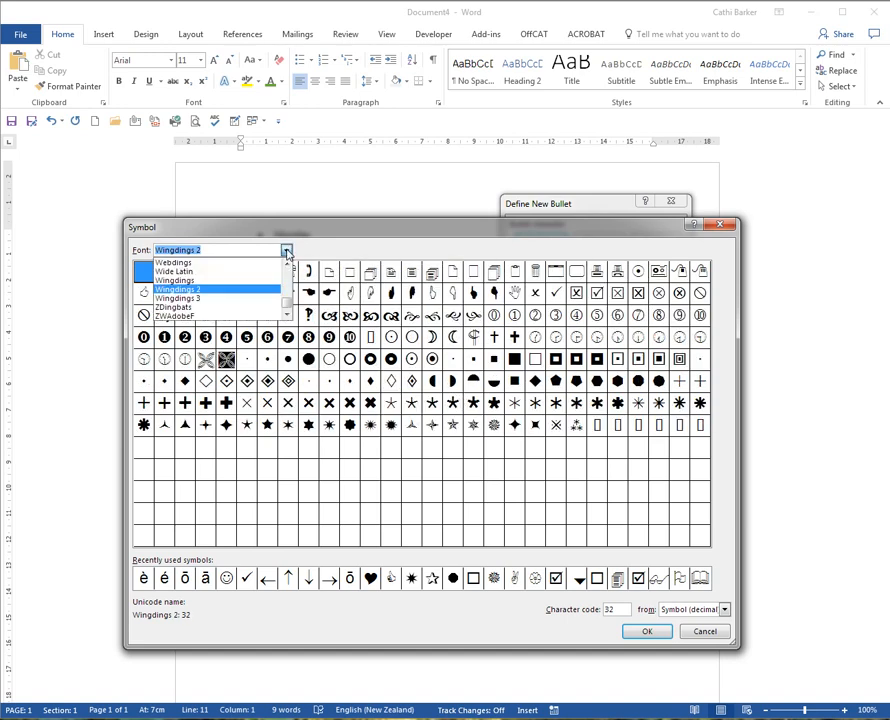
left_click(253, 298)
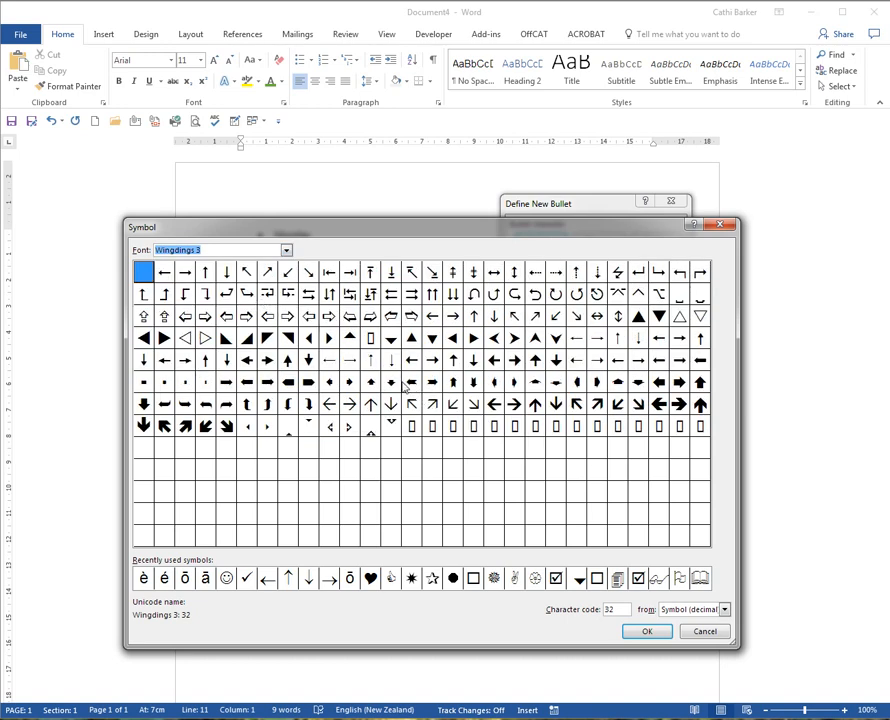
- Define the smiley face symbol from the Wingdings font as the new bullet and apply it to the current line
left_click(287, 251)
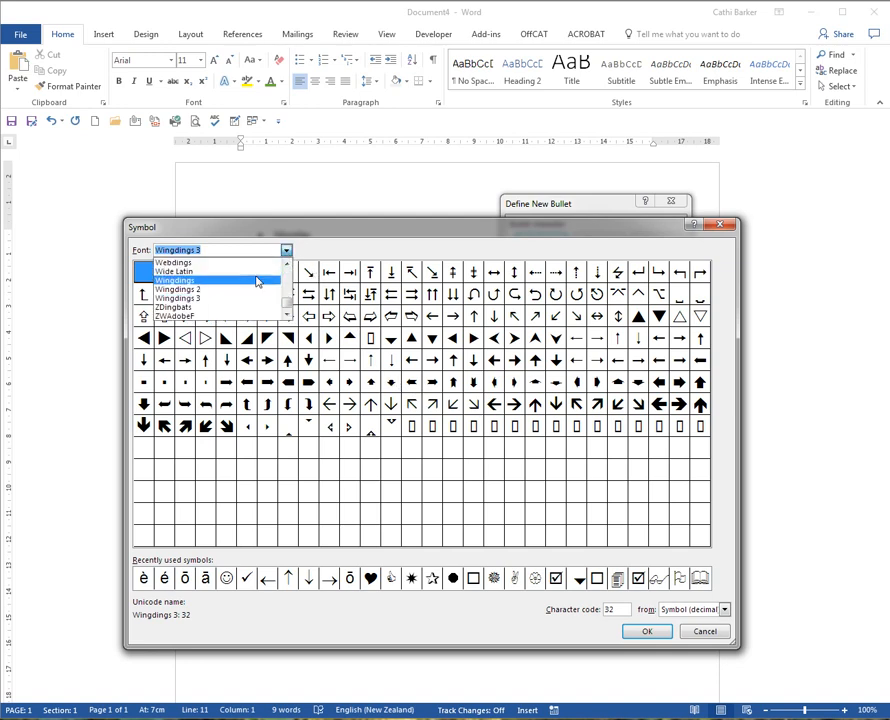
left_click(255, 287)
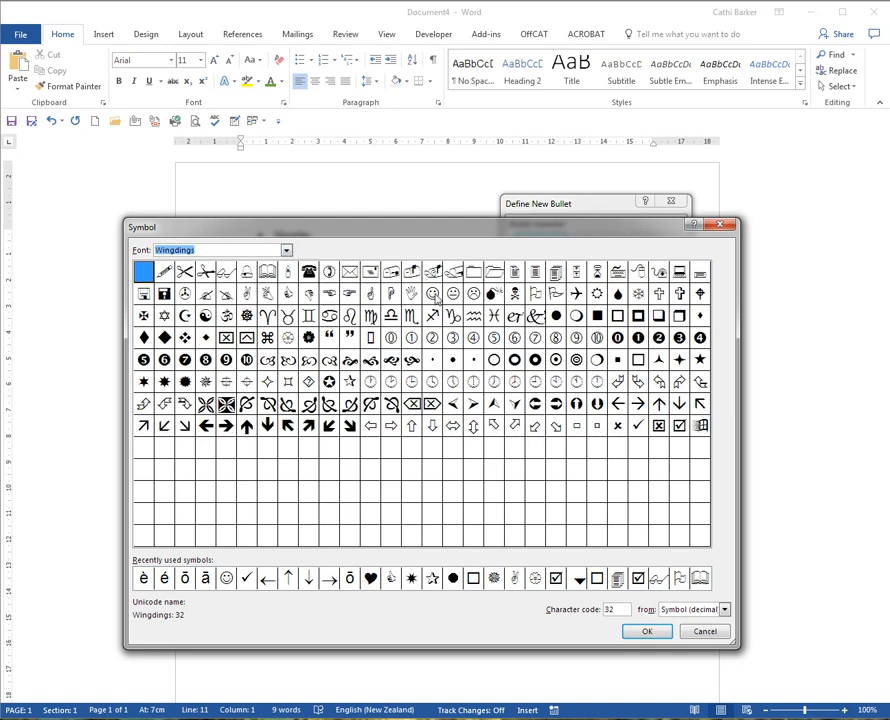
left_click(432, 293)
left_click(650, 631)
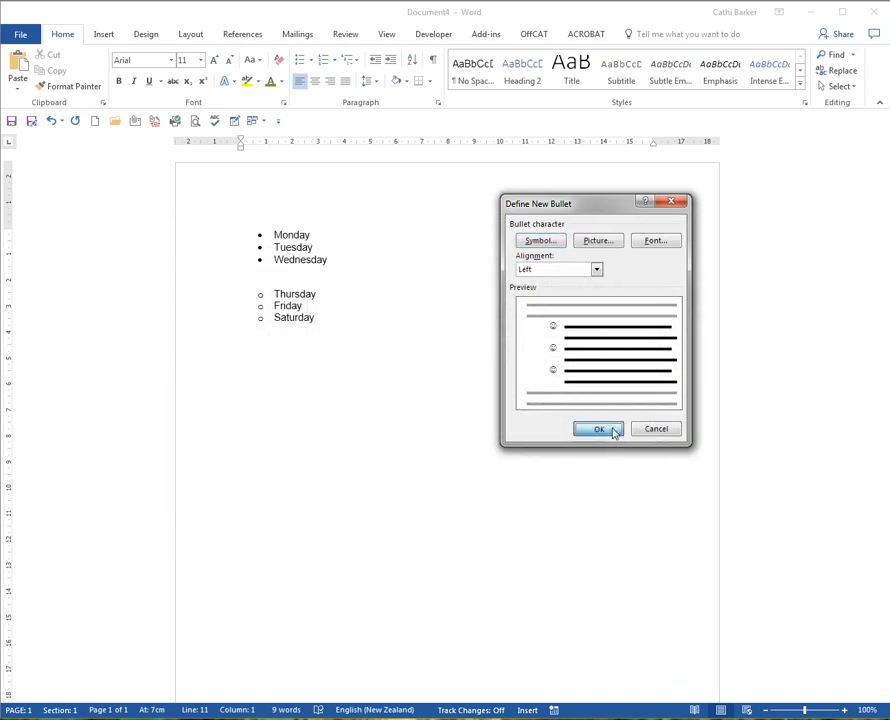
left_click(612, 429)
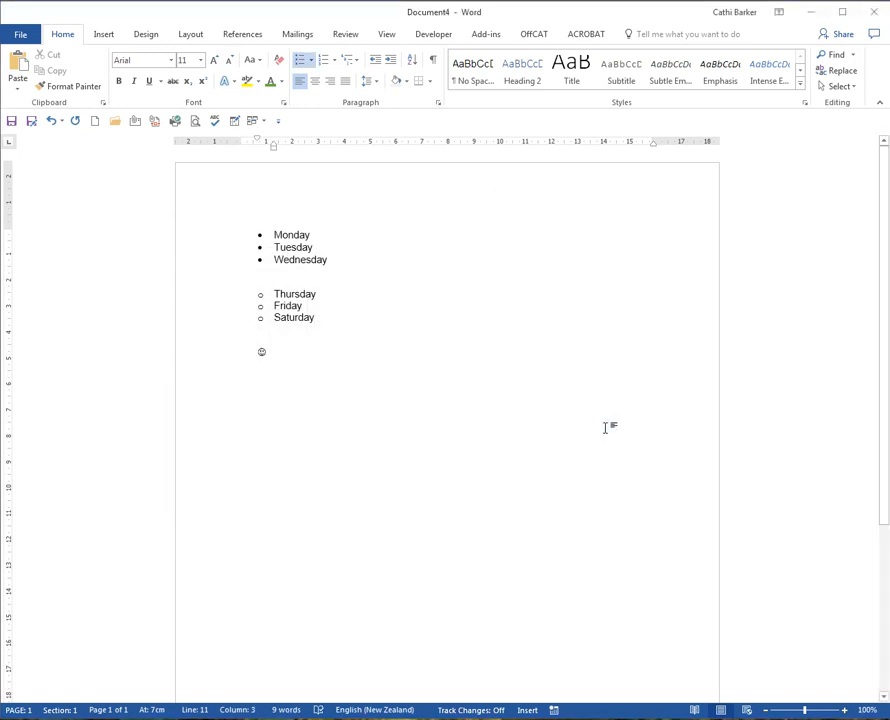
- Enter January, February and March as the smiley-bulleted list items and end the list
type("Janu")
key("Return")
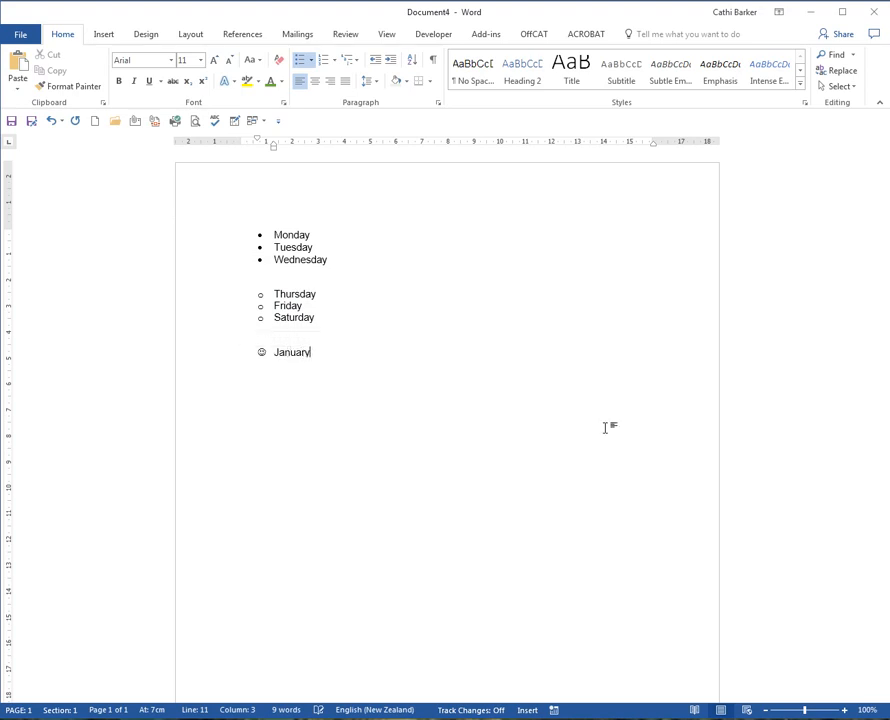
key("Return")
type("Feb")
key("Return")
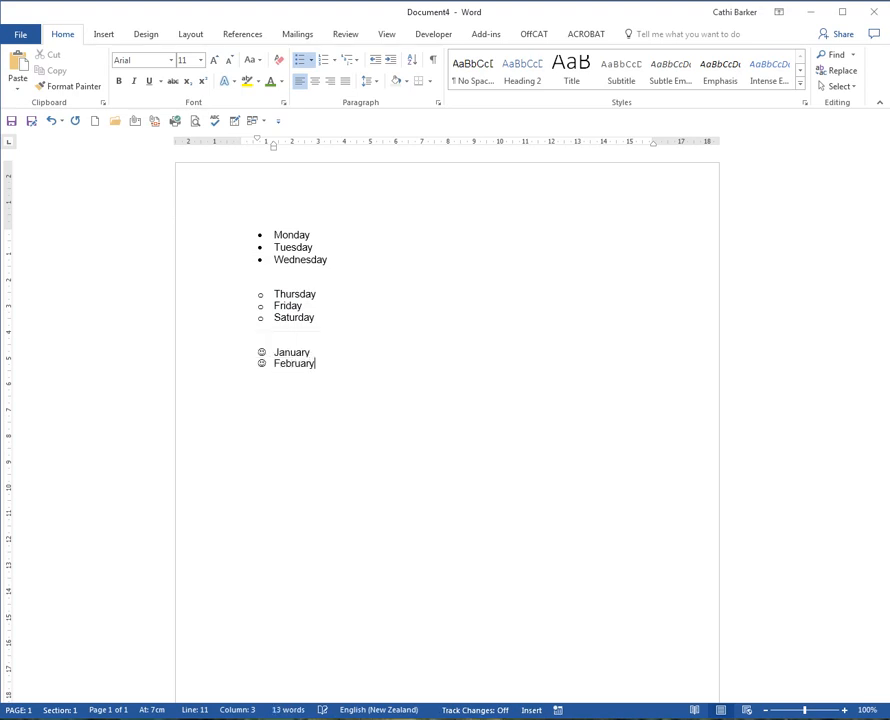
key("Return")
type("Matrch")
key("BackSpace")
key("BackSpace")
key("BackSpace")
key("BackSpace")
type("rch")
key("Return")
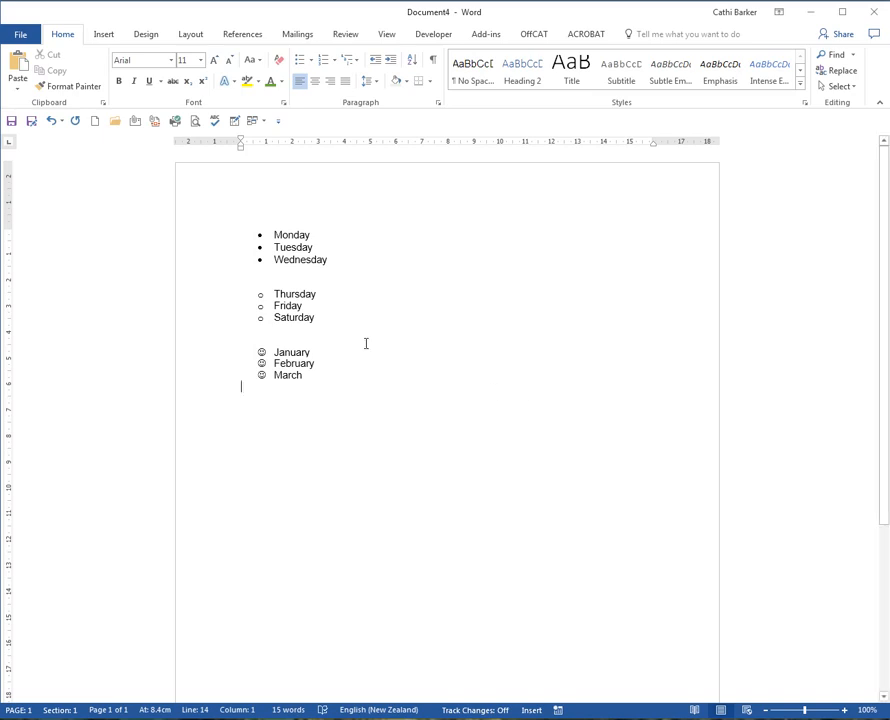
- Increase the indent of the Monday to Wednesday bullets by several levels and decrease it back to the page margin
left_click_drag(210, 238, 200, 262)
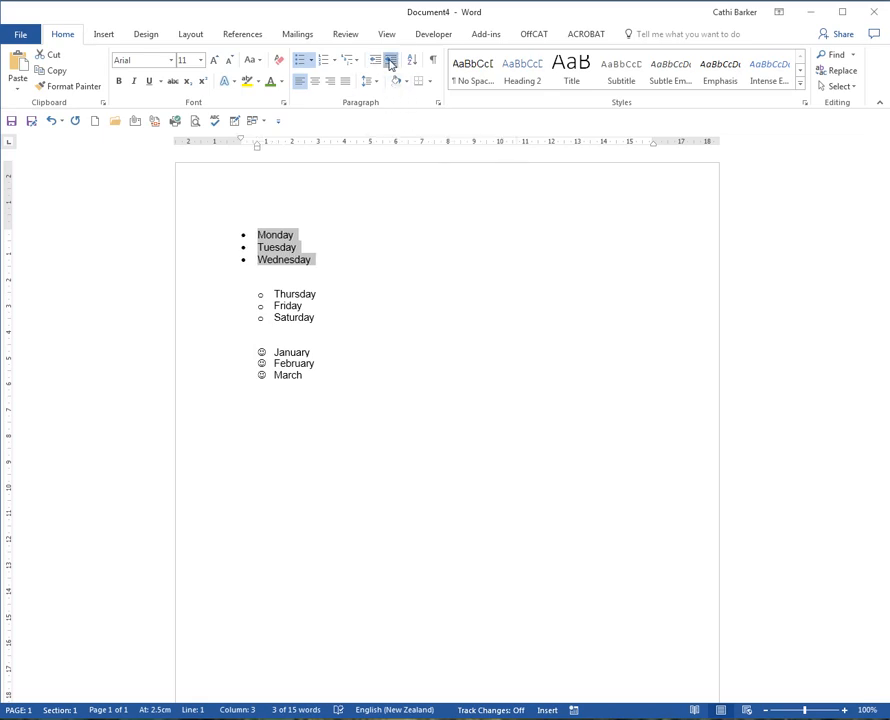
left_click(391, 62)
left_click(391, 62)
left_click(391, 62)
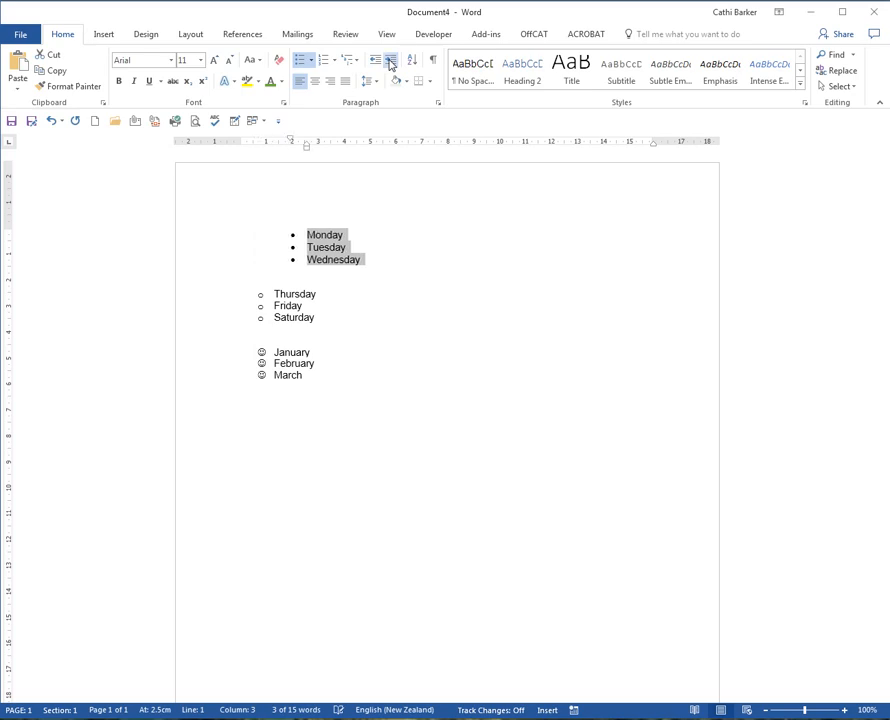
left_click(391, 62)
left_click(377, 65)
left_click(377, 65)
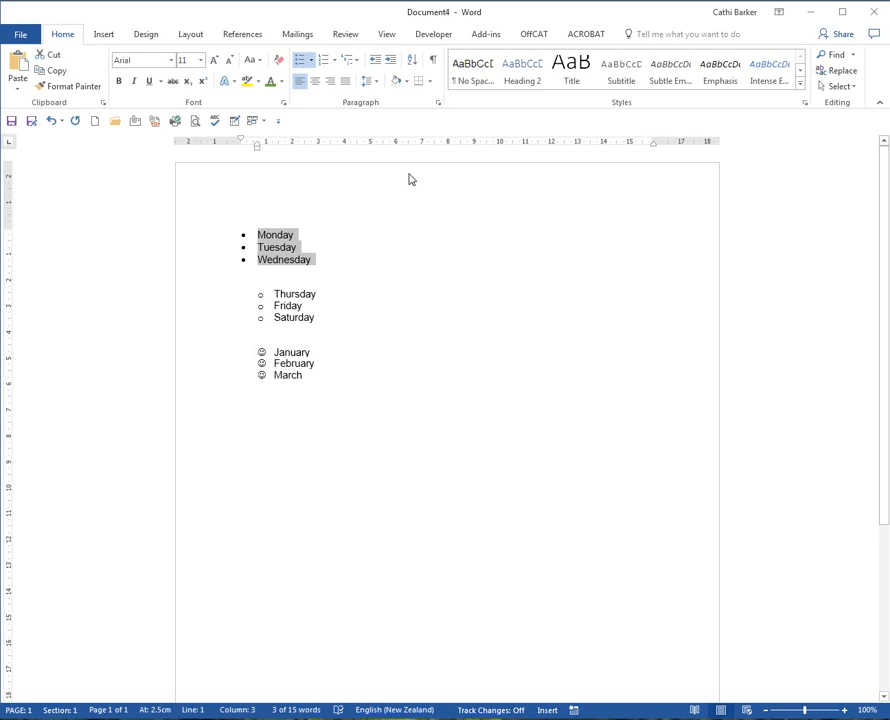
- Increase the indent of the selected Monday to Wednesday bullets by three levels
key("ctrl+m")
key("ctrl+m")
key("ctrl+m")
key("ctrl+m")
key("ctrl+m")
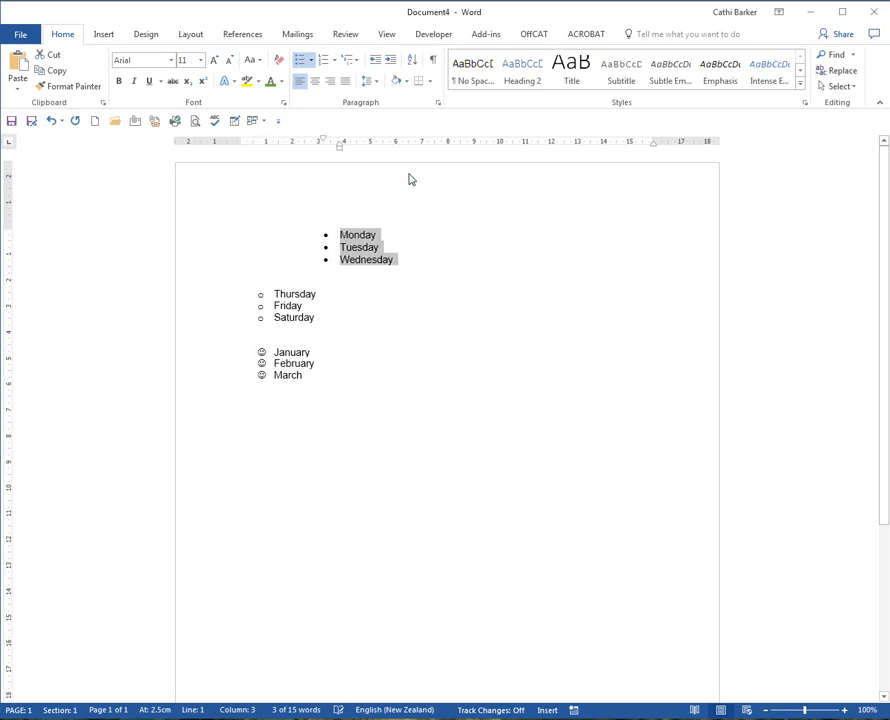
- Decrease the indent of the selected Monday to Wednesday bullets by three levels, back to the page margin
key("ctrl+shift+m")
key("ctrl+shift+m")
key("ctrl+shift+m")
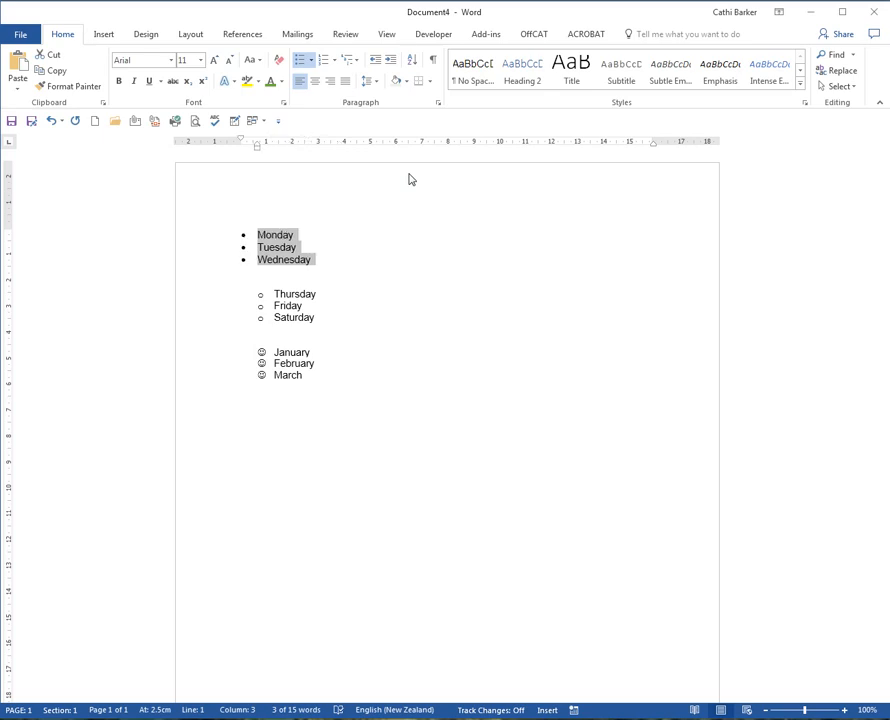
- Decrease the indent of the Thursday to Saturday and January to March bullet lists by one level each
left_click_drag(220, 298, 217, 322)
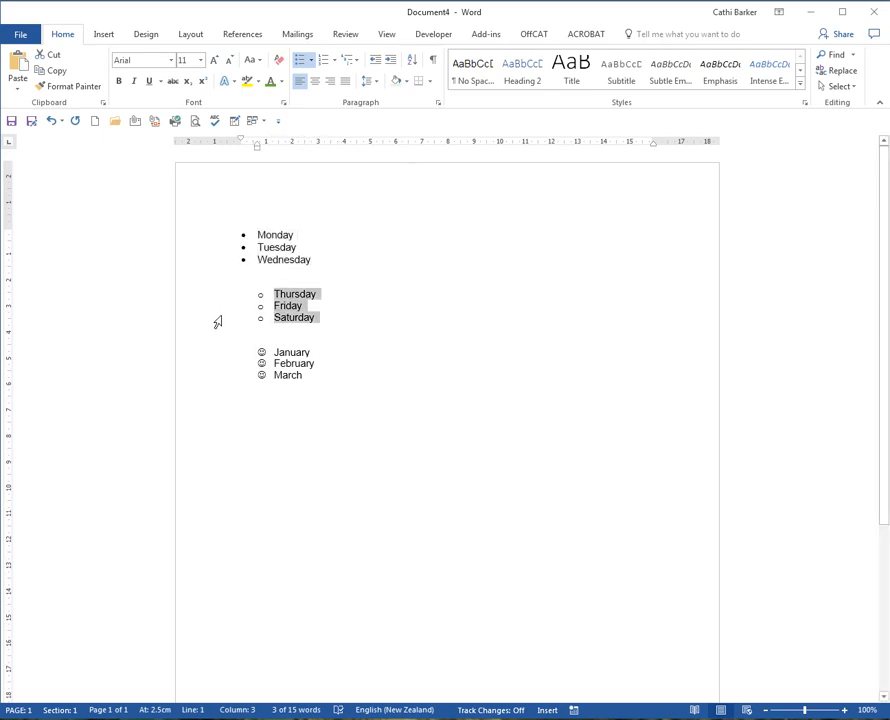
key("ctrl+shift+m")
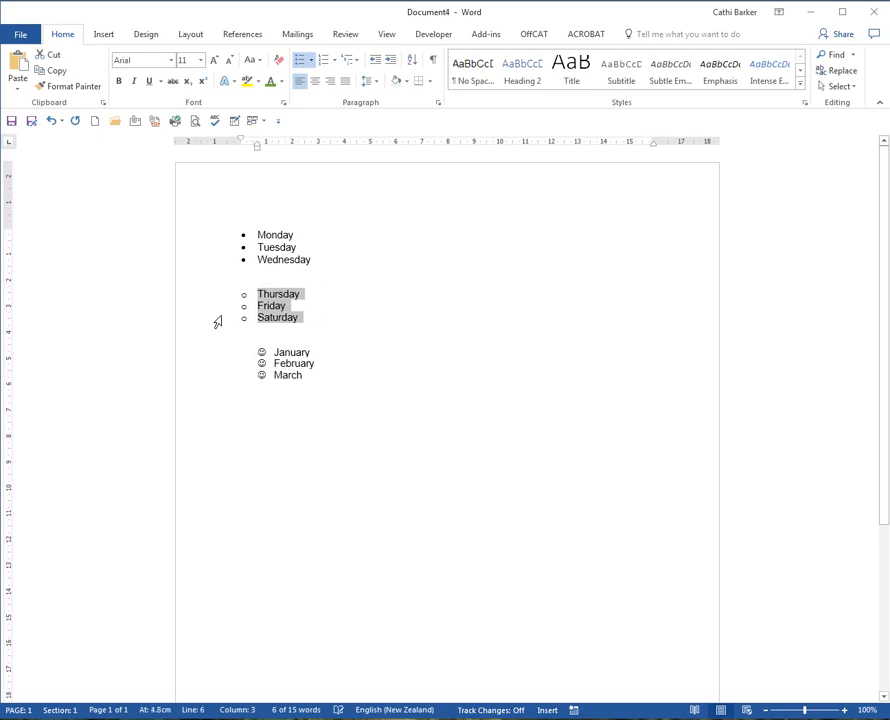
left_click_drag(219, 348, 217, 377)
key("ctrl+shift+m")
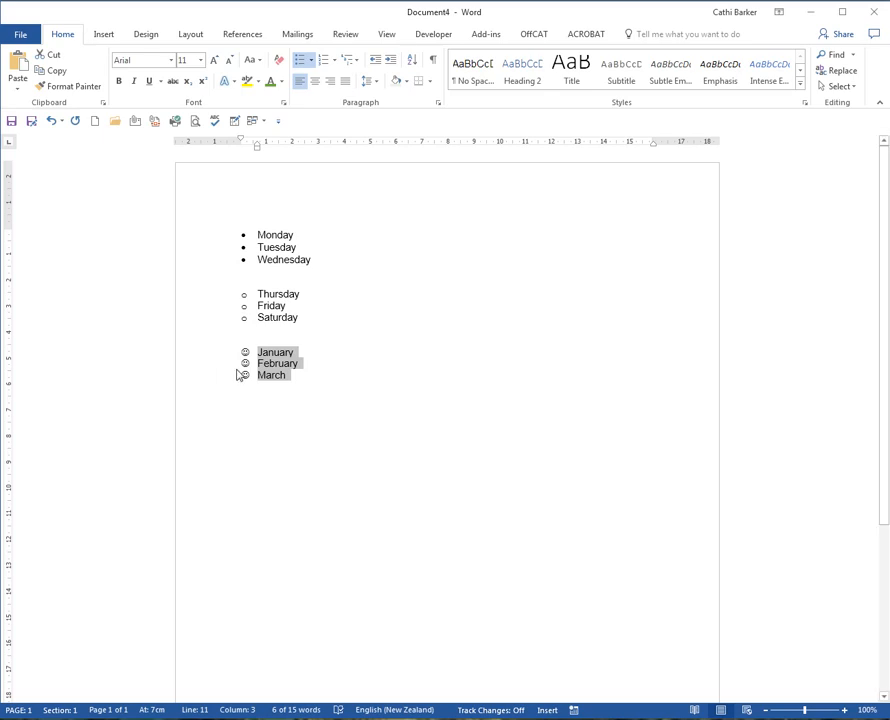
left_click(329, 356)
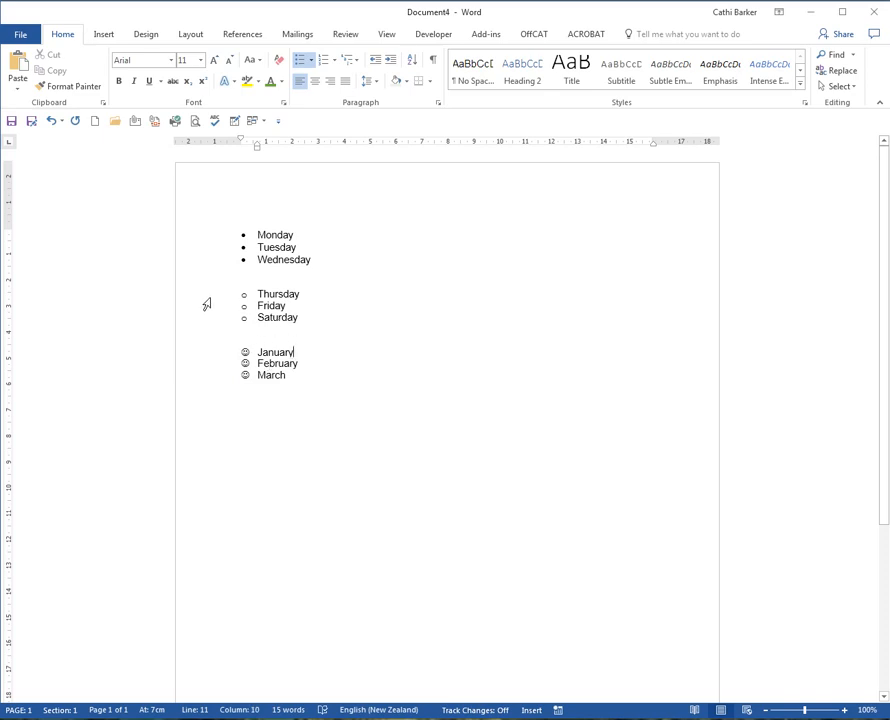
- Define a new bullet for the Thursday to Saturday list with its font color set to the gold theme color
left_click_drag(209, 299, 208, 322)
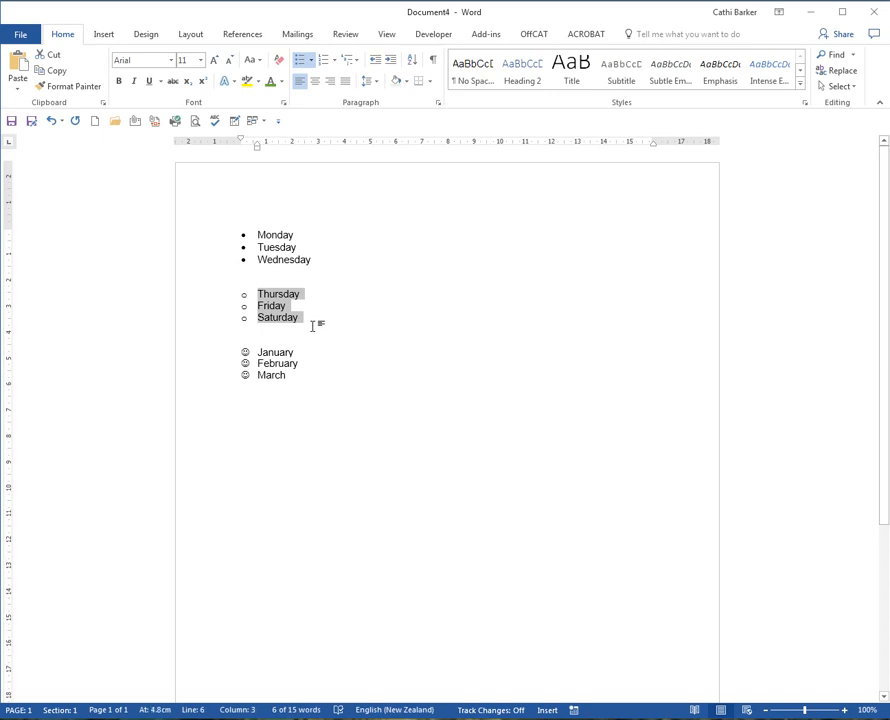
left_click(313, 61)
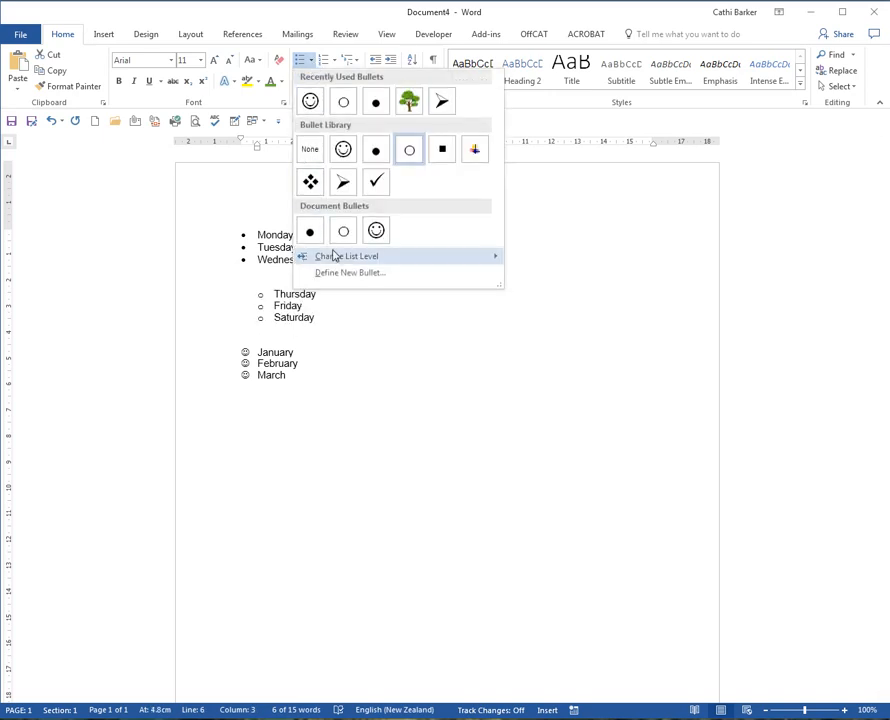
left_click(357, 274)
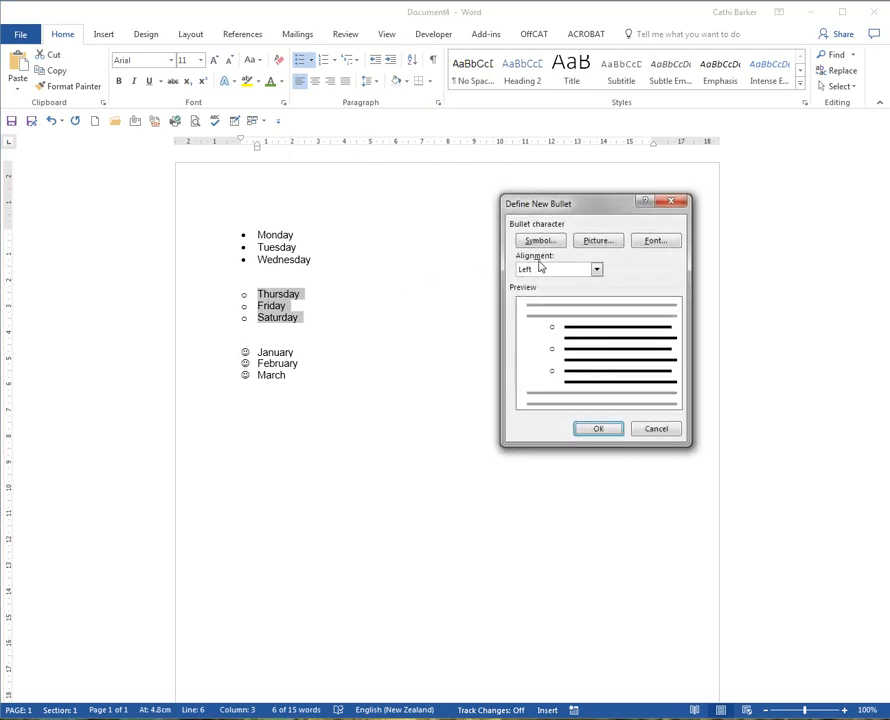
left_click(655, 241)
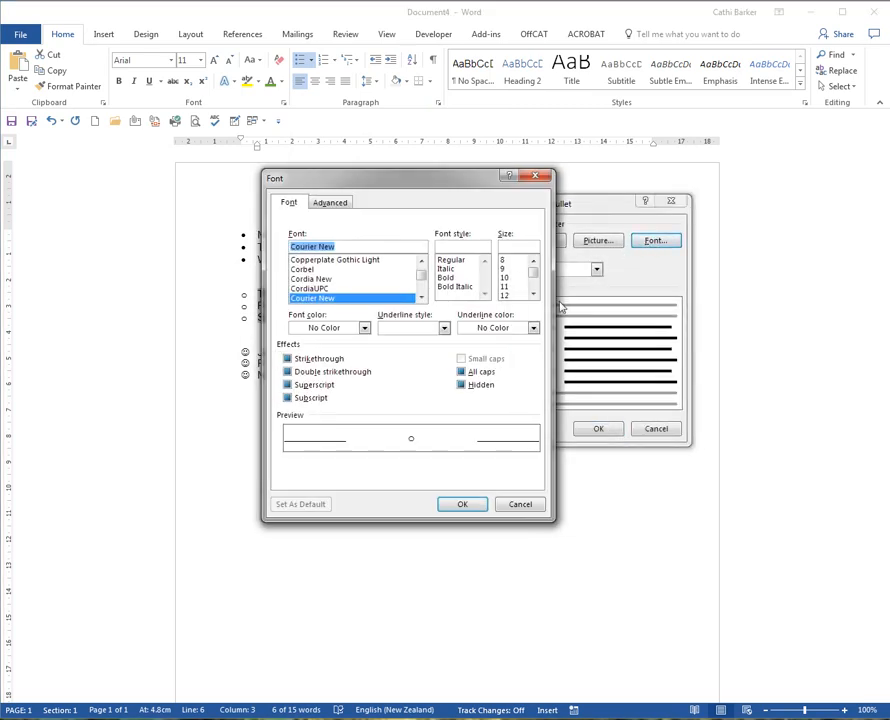
left_click(364, 328)
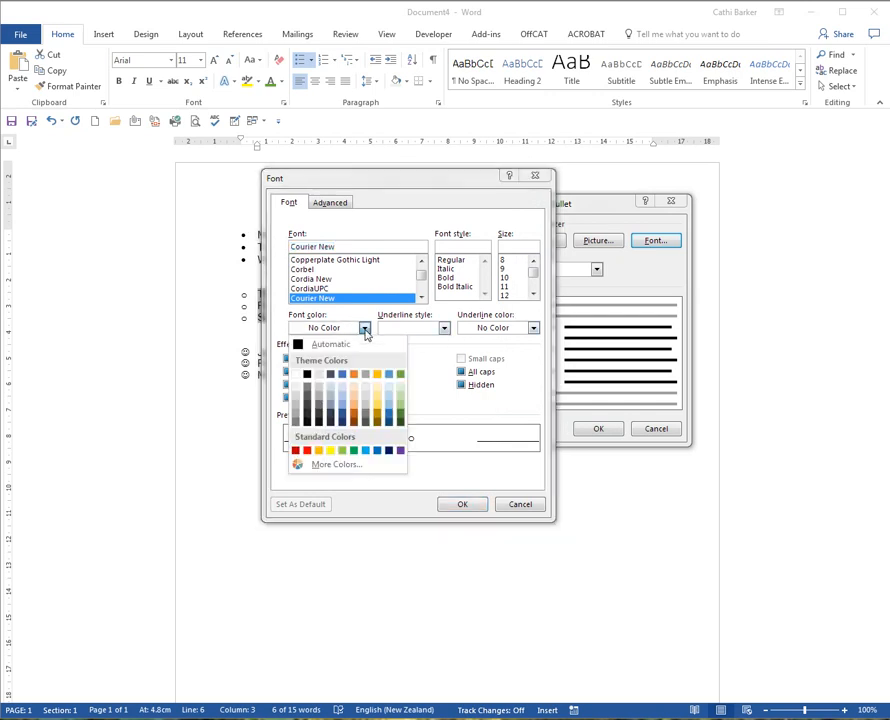
left_click(379, 377)
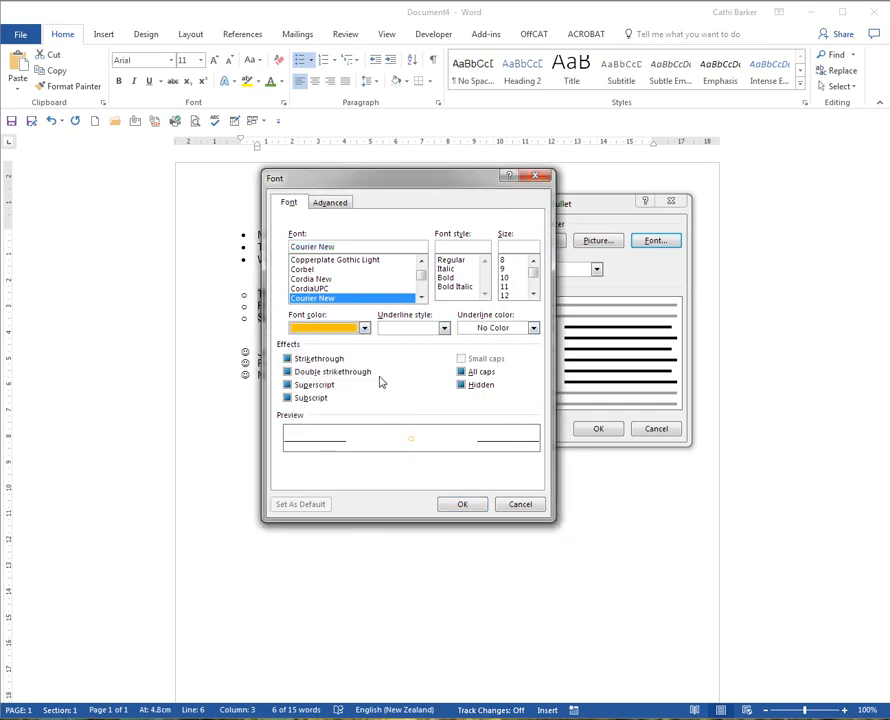
- Make the Thursday to Saturday bullets bold at size 14 and decrease the list's indent by one level
left_click(447, 277)
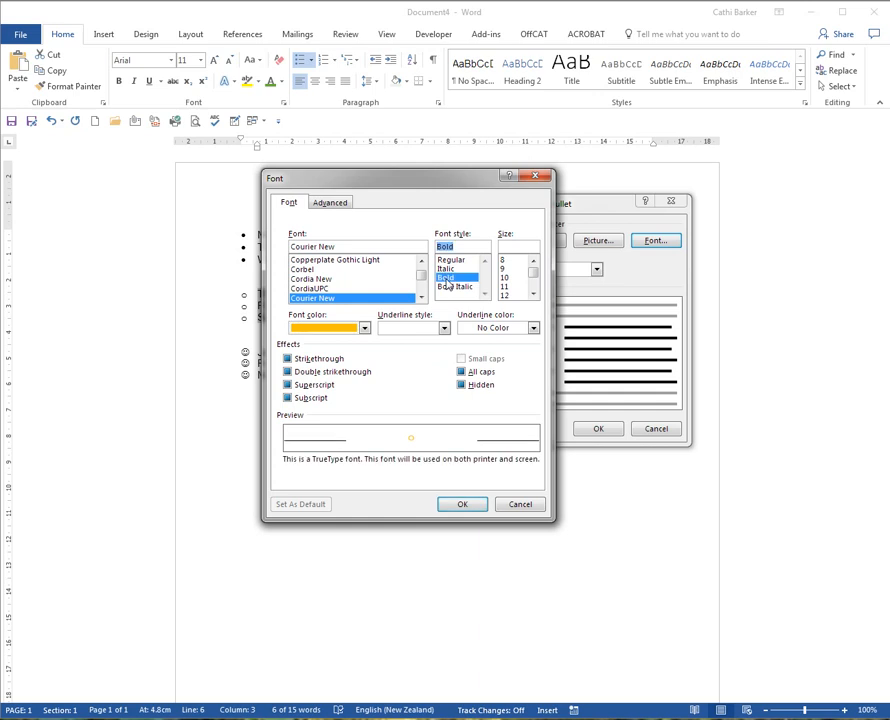
left_click(506, 277)
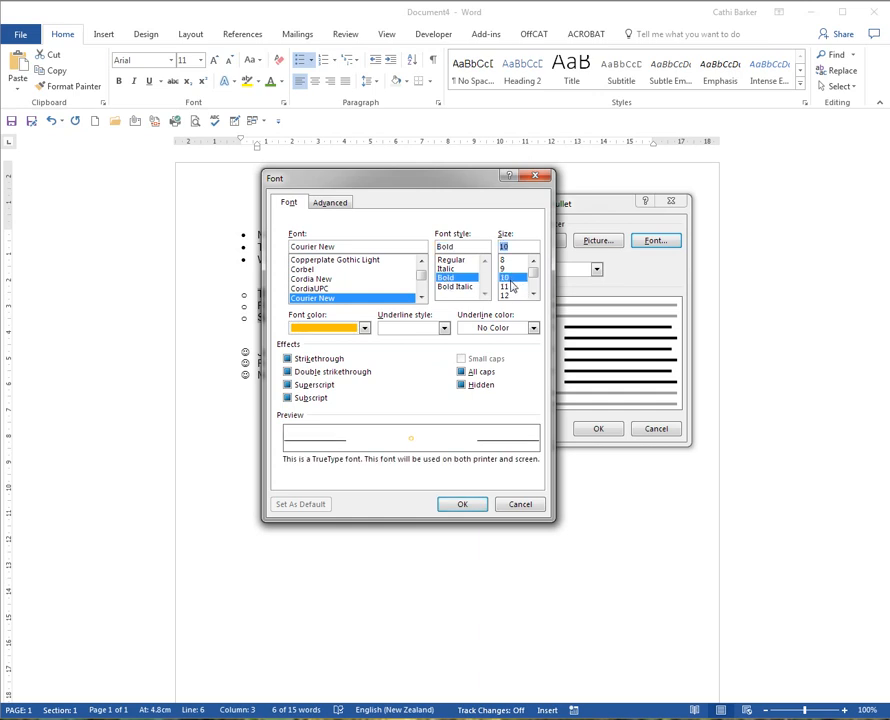
left_click(533, 293)
left_click(533, 293)
left_click(505, 286)
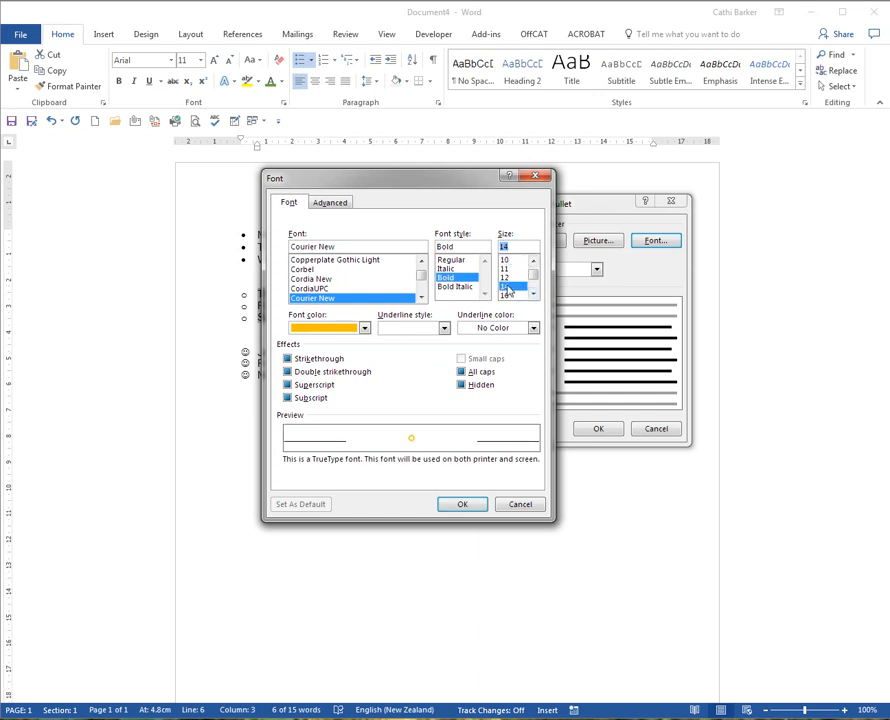
left_click(477, 507)
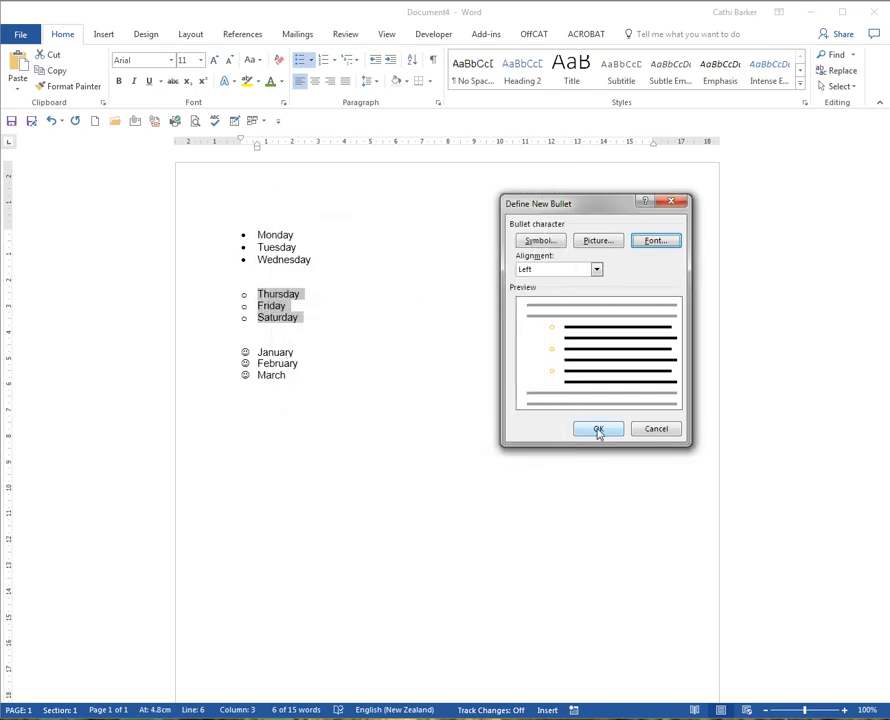
left_click(598, 429)
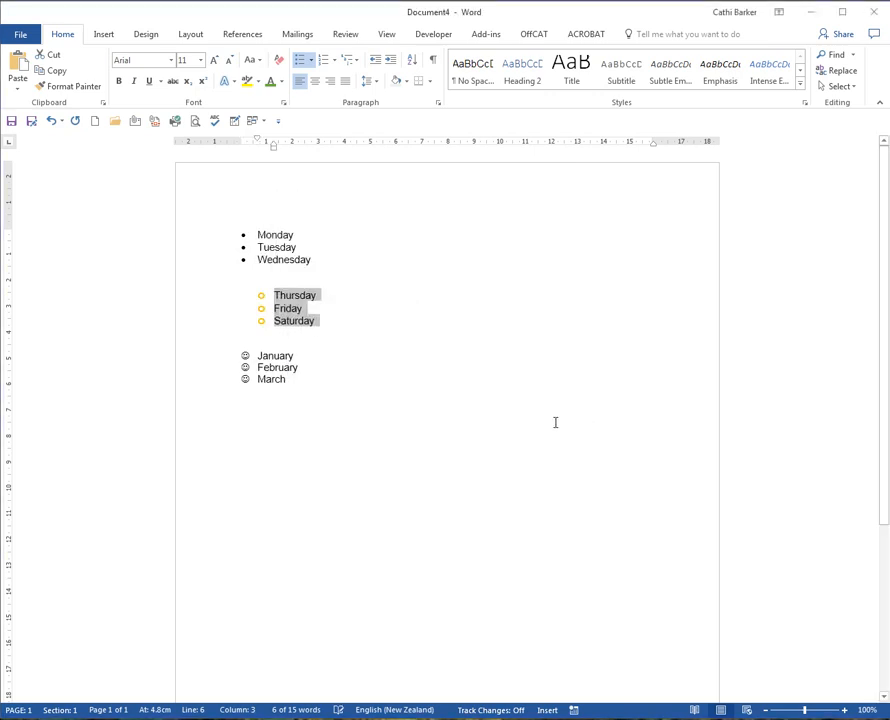
left_click(375, 62)
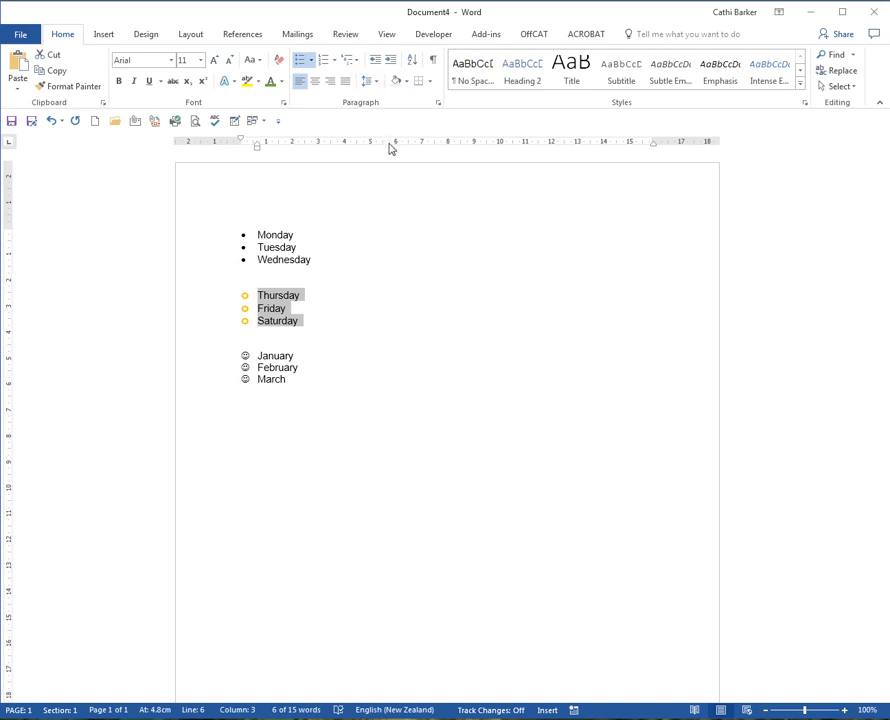
- Start a numbered list in the 1. 2. 3. format on a new line below March, aligned to the page margin
key("ctrl+End")
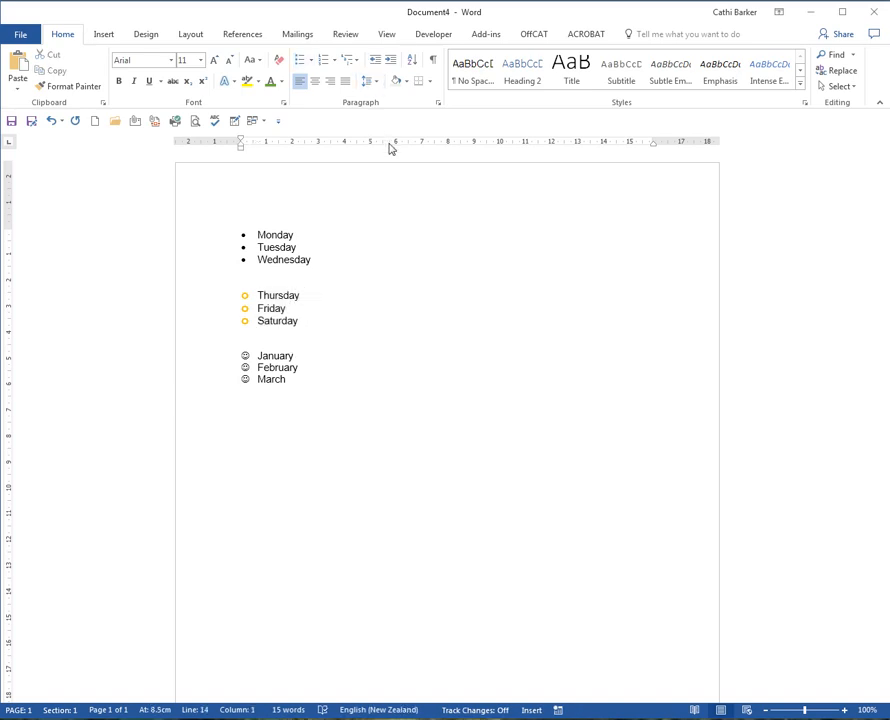
key("Return")
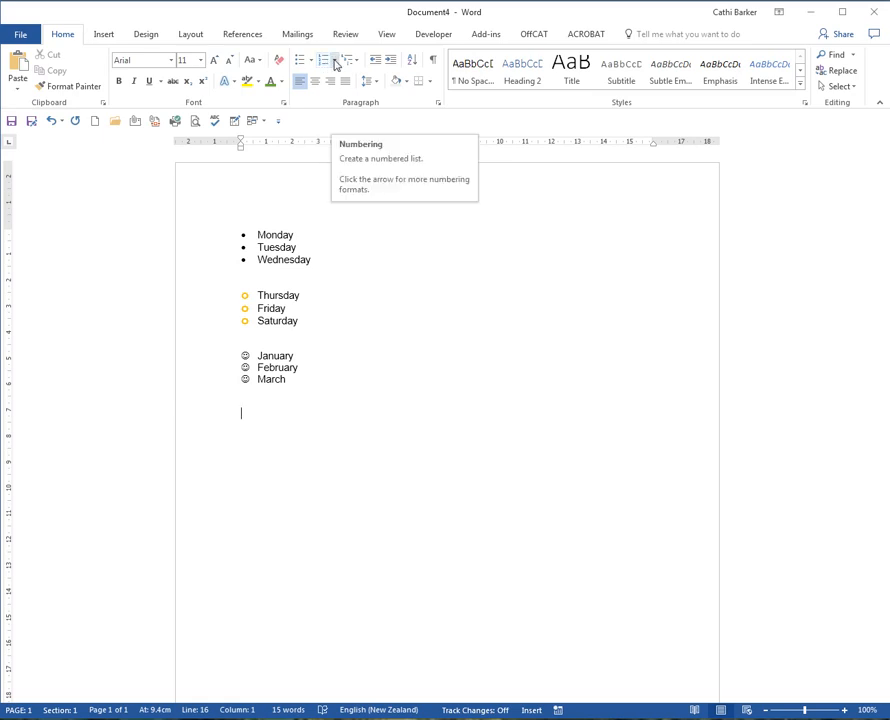
left_click(336, 63)
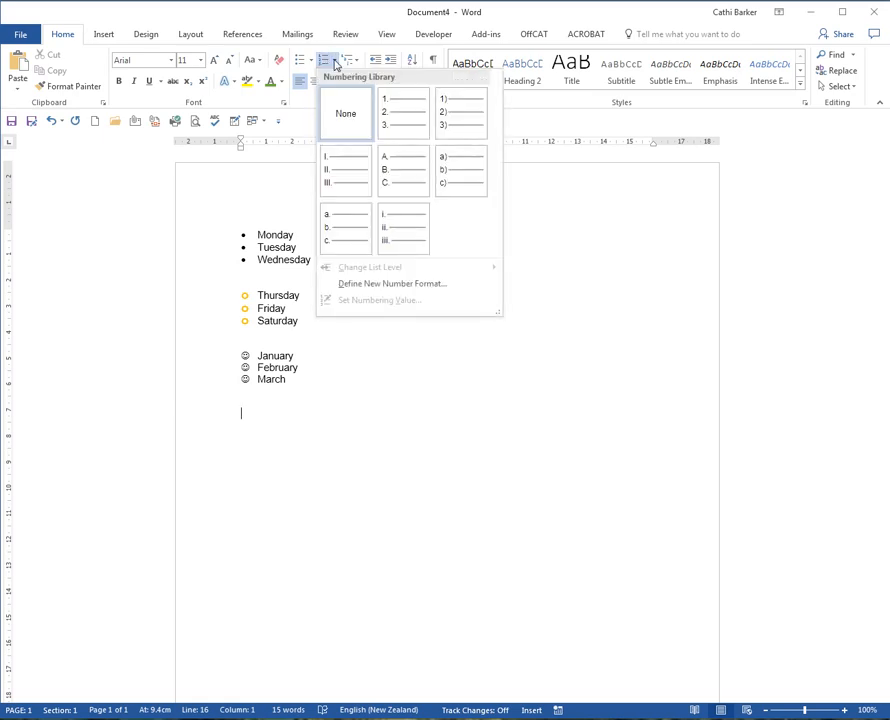
left_click(404, 134)
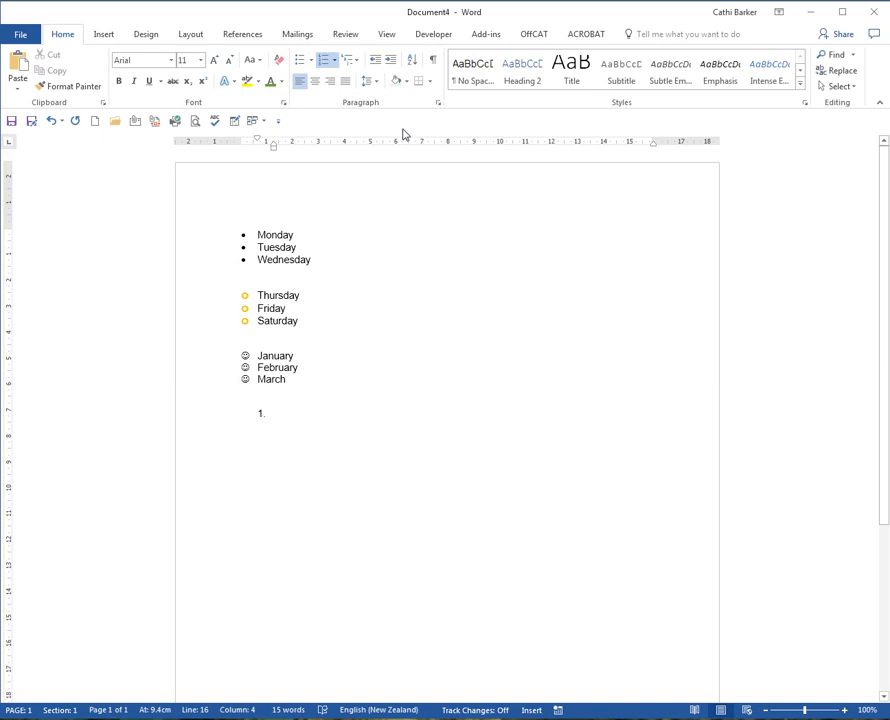
left_click(373, 61)
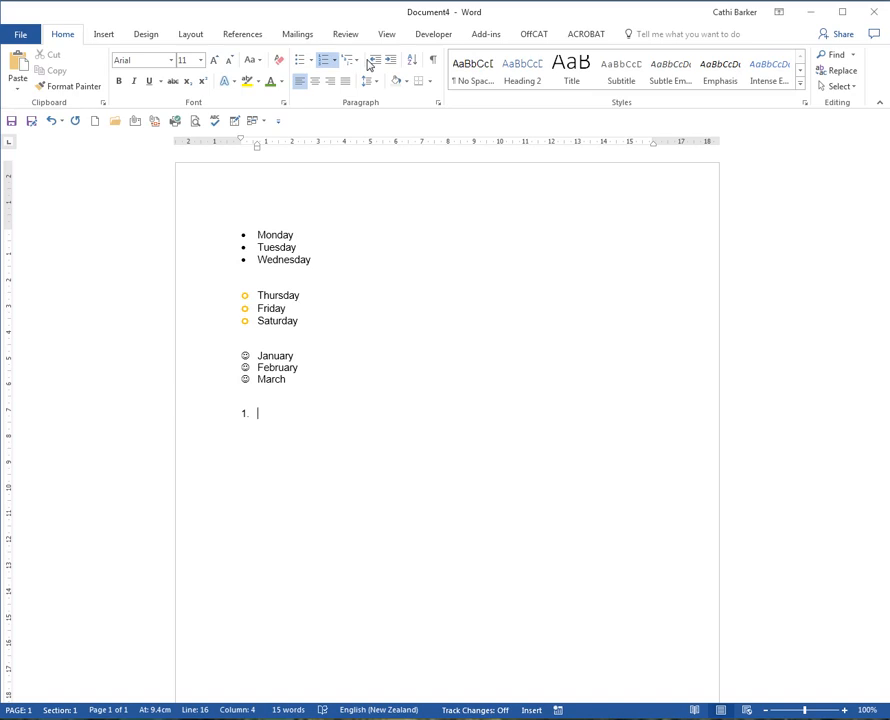
- Enter April, May, June, July and August as the first numbered list items
type("April")
key("Return")
type("May")
key("Return")
type("June")
key("Return")
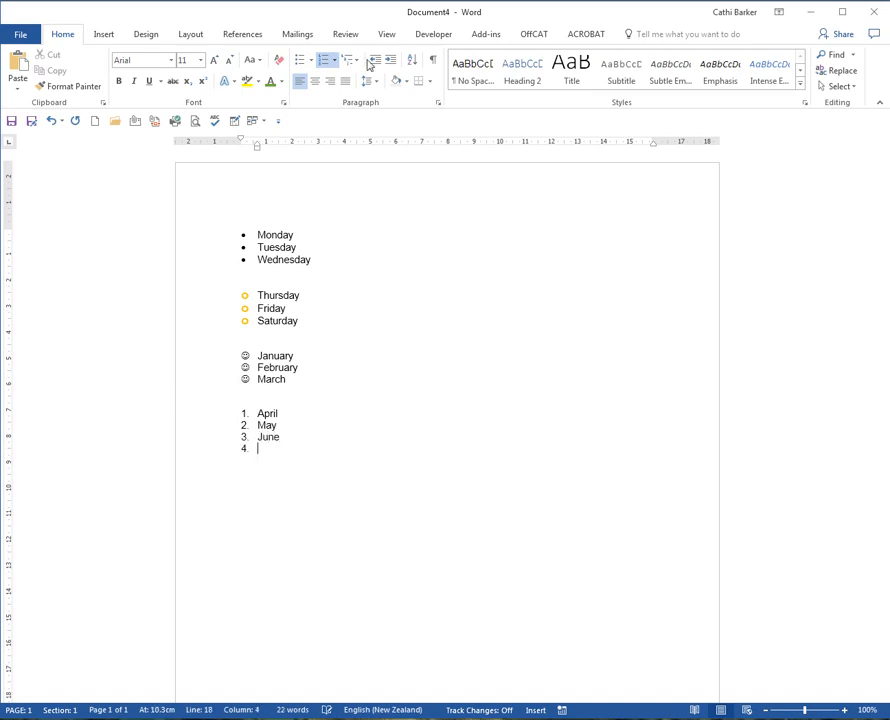
type("July")
key("Return")
type("August")
key("Return")
- Enter September, October, November and December as the remaining numbered items and end the list
type("September")
key("Return")
type("October")
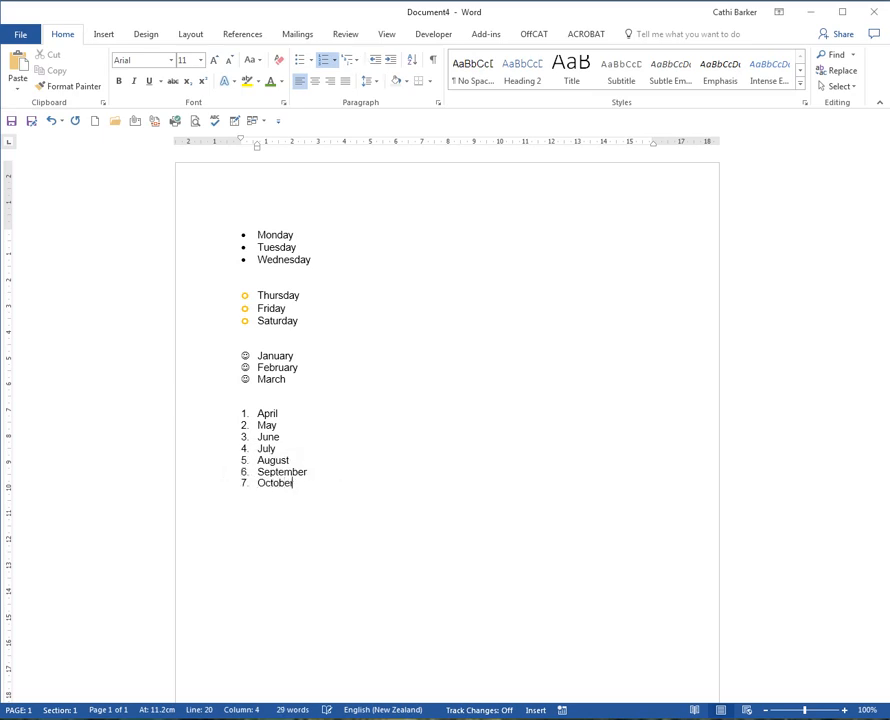
key("Return")
type("November")
key("Return")
type("December")
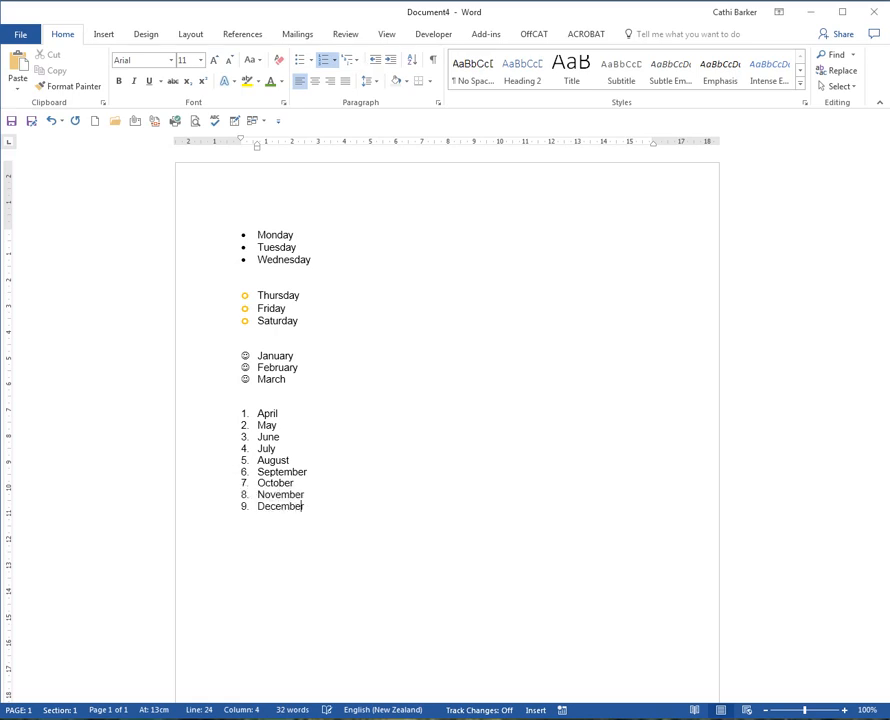
key("Return")
key("Return")
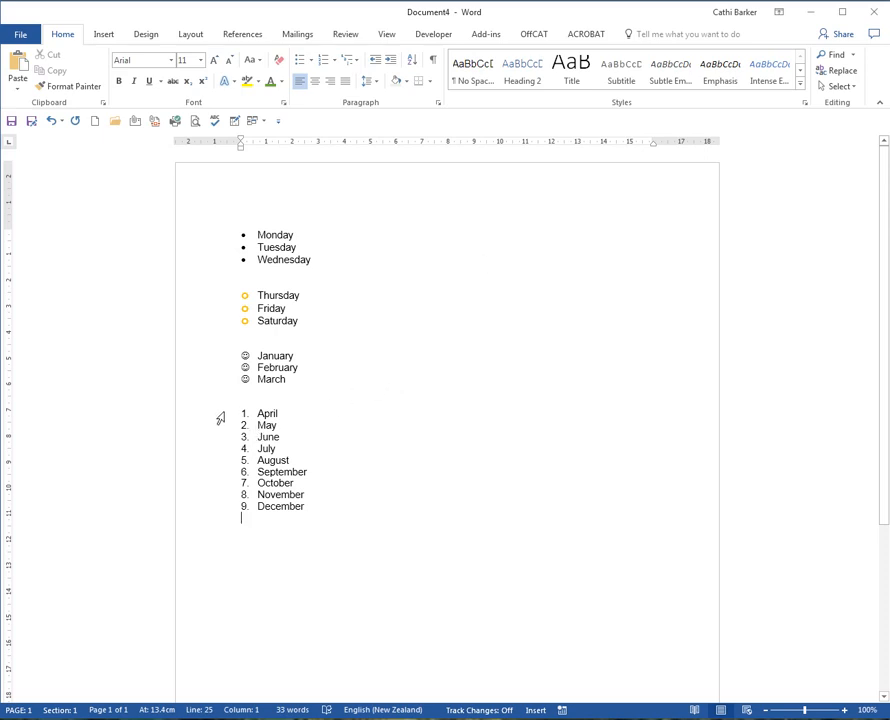
- Examine the number styles available when defining a new number format for the April to December list, without applying one
left_click_drag(220, 418, 221, 511)
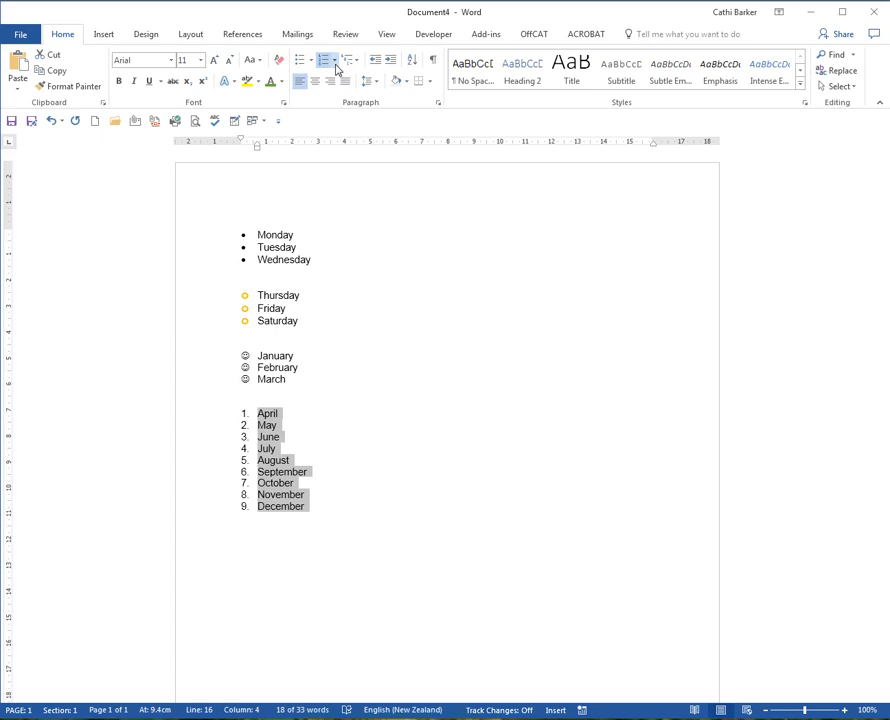
left_click(336, 62)
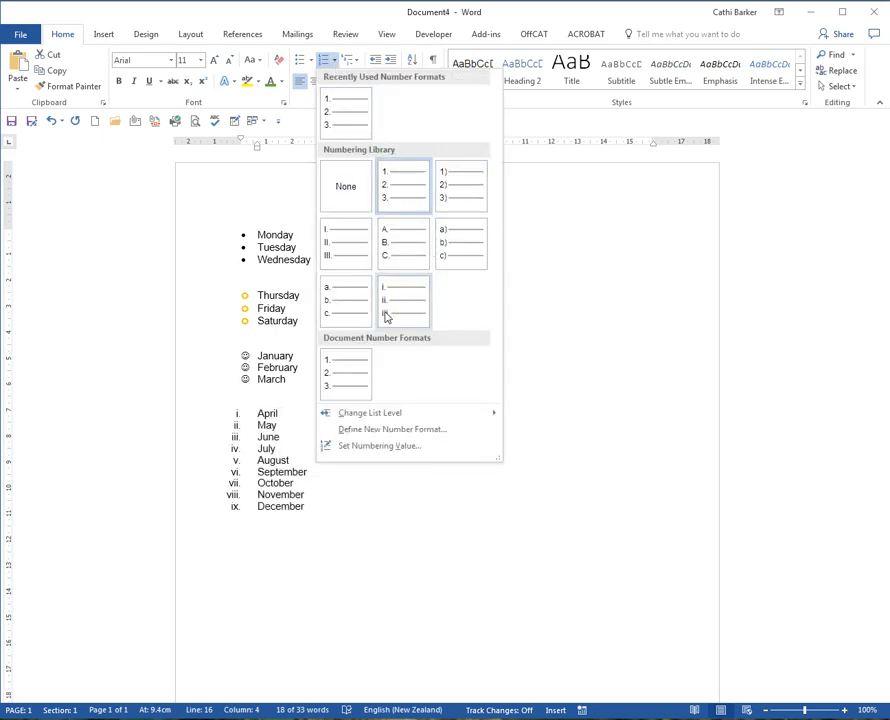
left_click(392, 429)
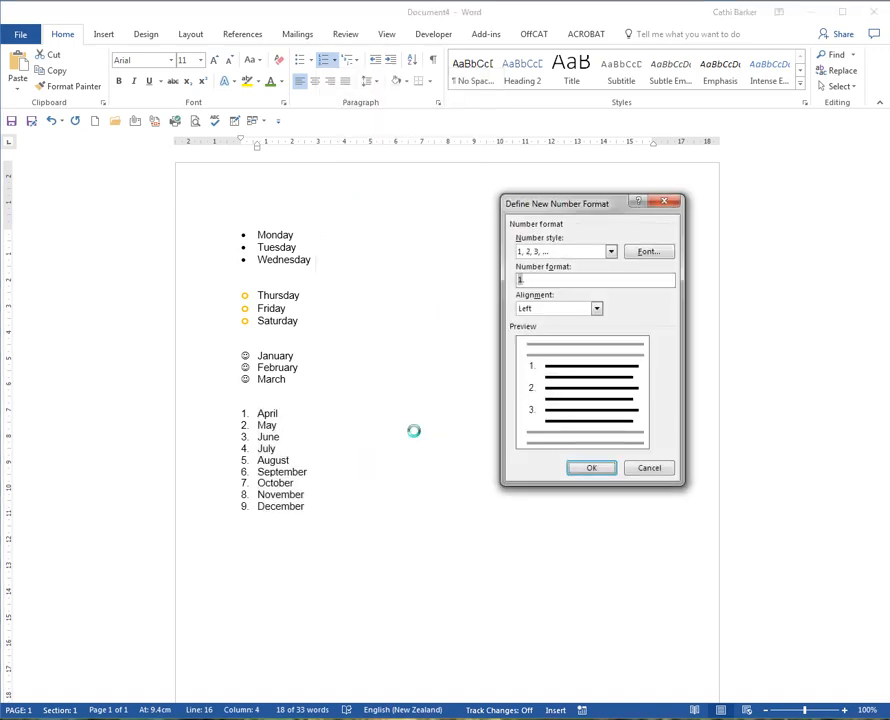
left_click(611, 251)
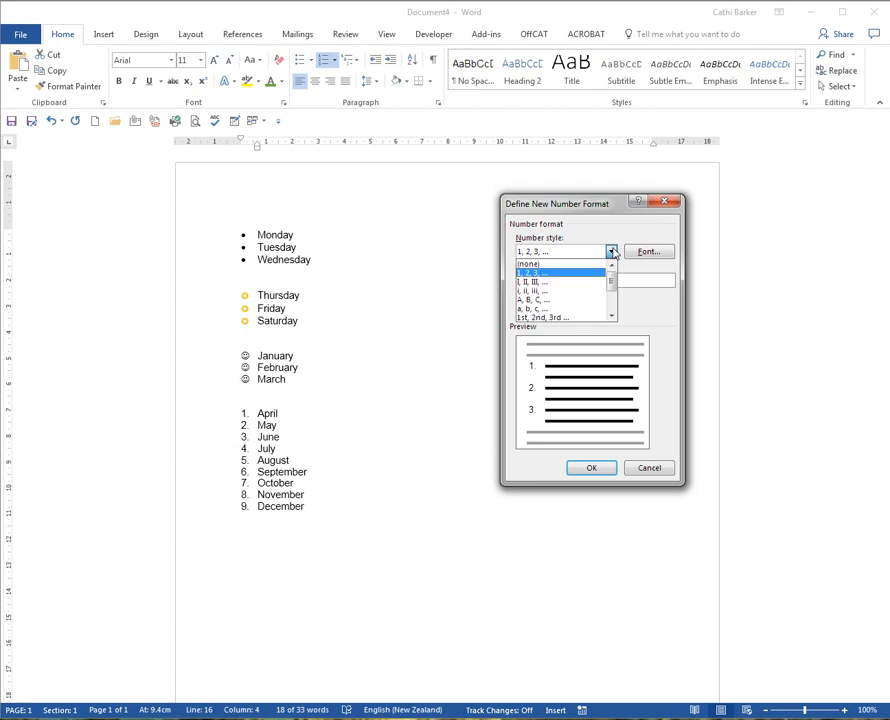
left_click(611, 318)
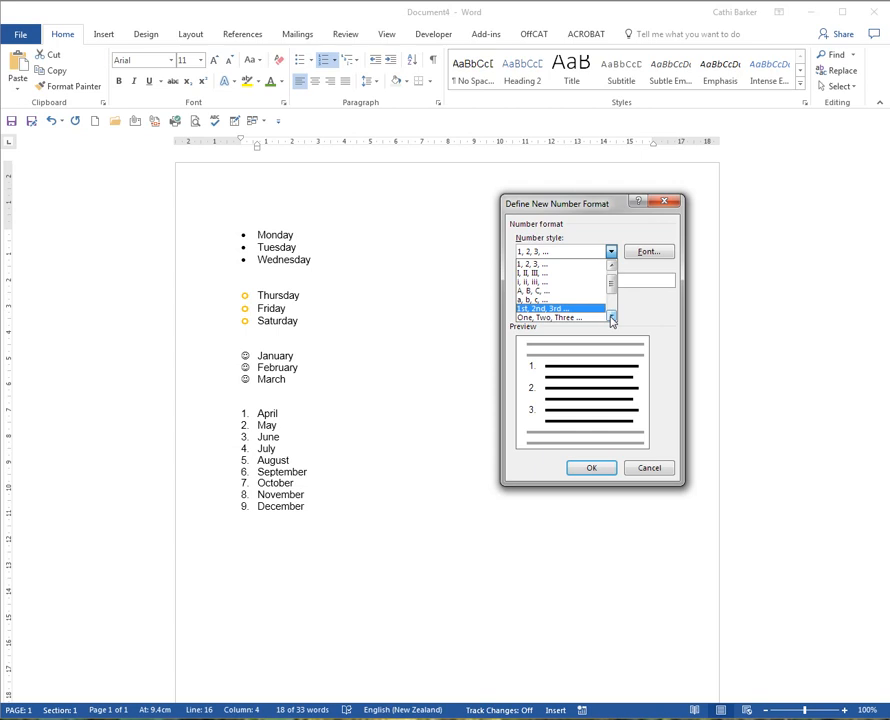
left_click(611, 318)
left_click(611, 318)
left_click(611, 318)
left_click(611, 318)
left_click(611, 318)
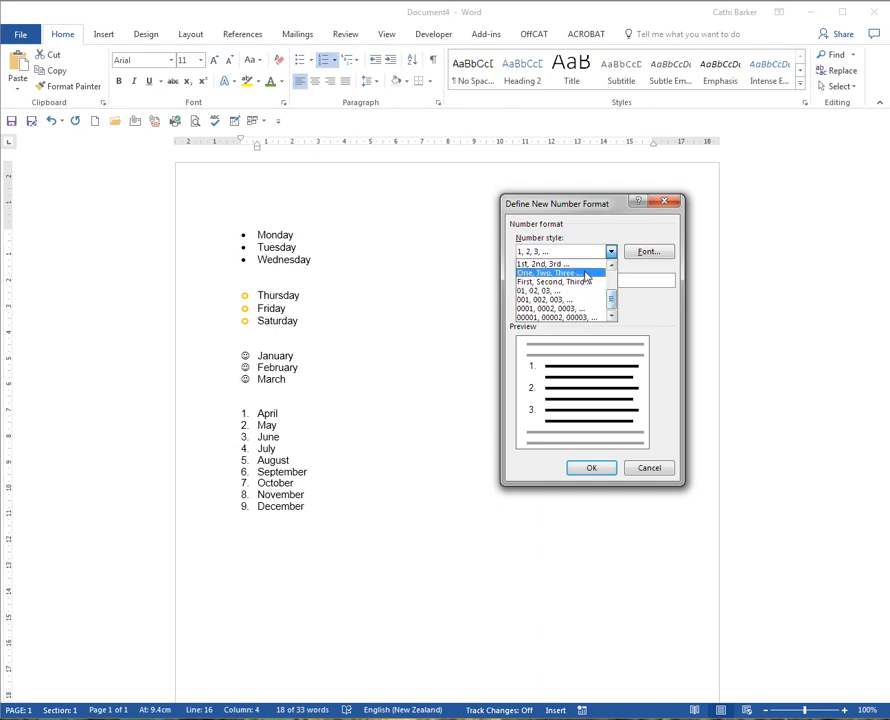
left_click(649, 468)
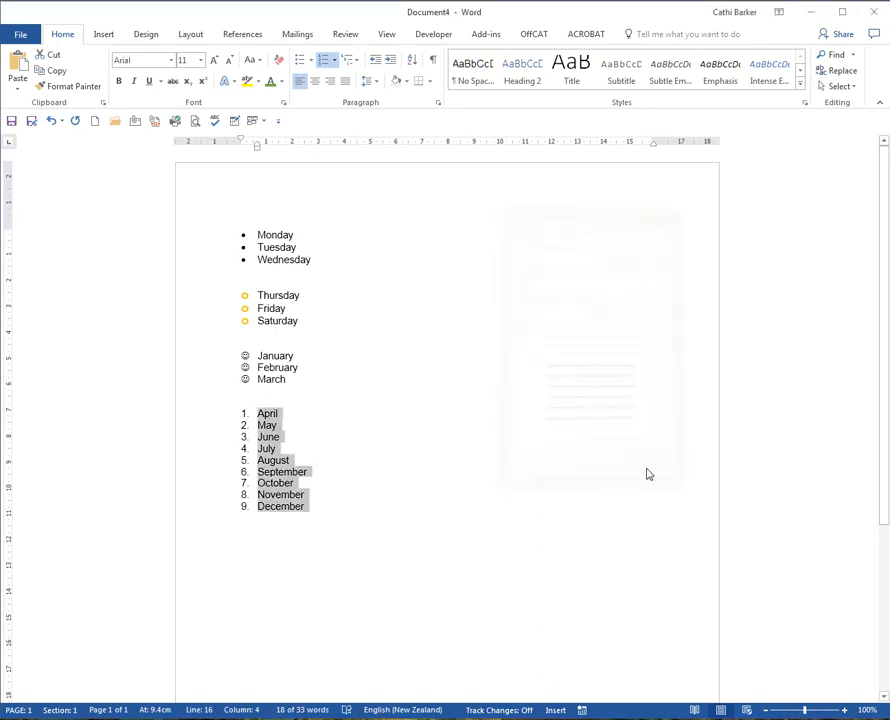
left_click(268, 550)
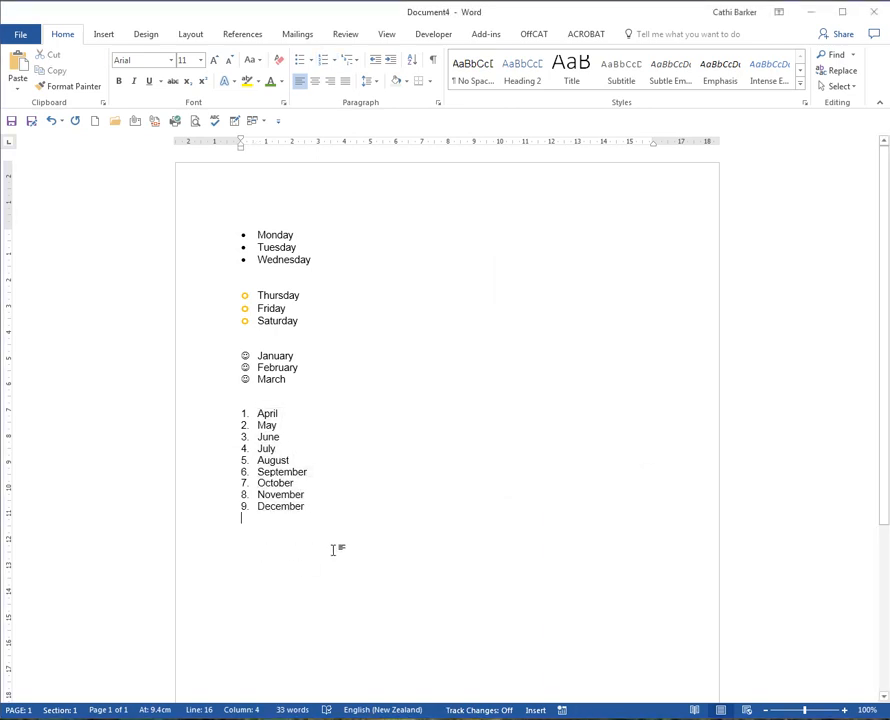